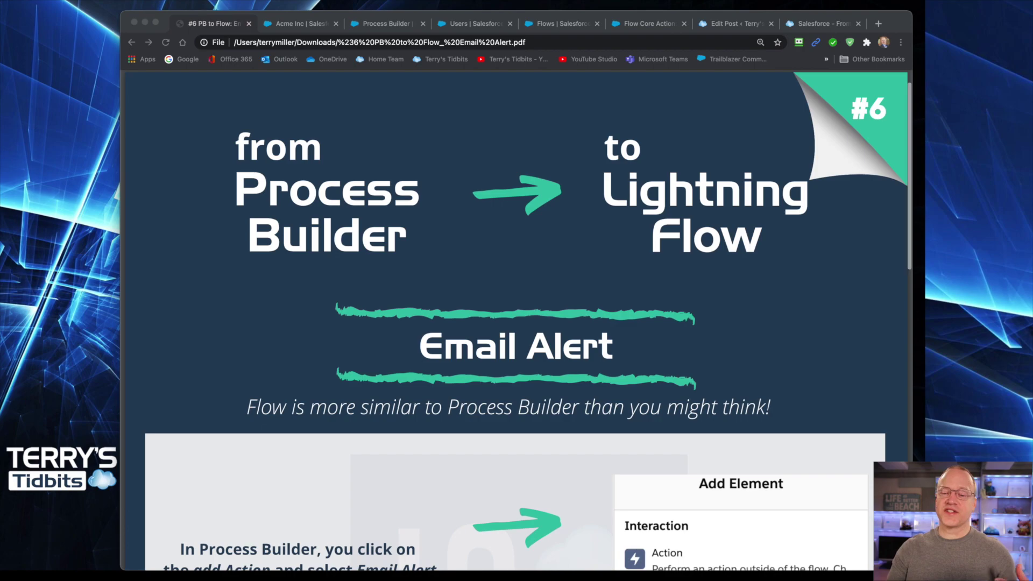
# - Scroll the PDF through the Email Alert steps and Extra Tidbit, then back up to the New Action image
pyautogui.scroll(-2, 517, 323)
pyautogui.scroll(-4, 517, 322)
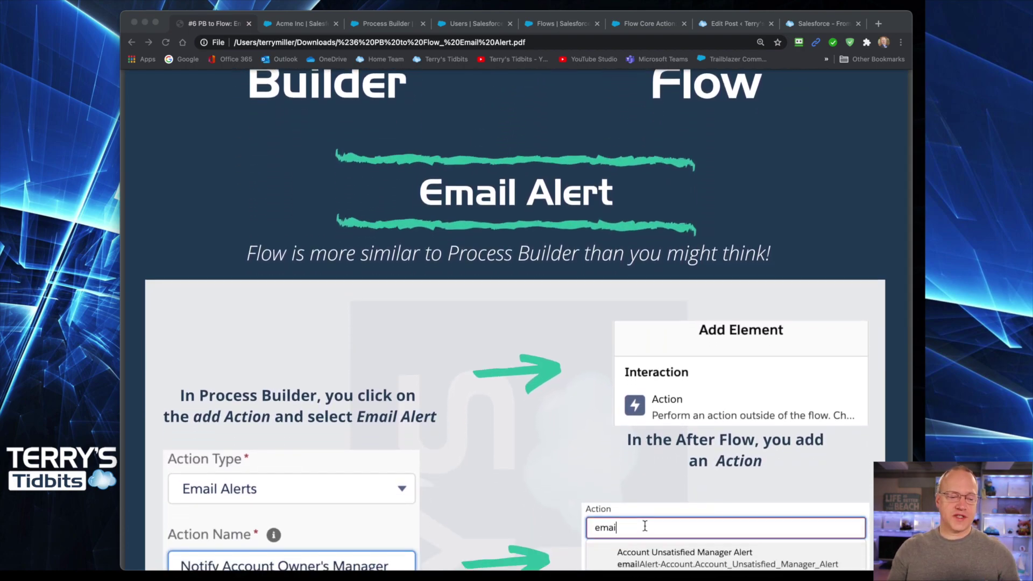
pyautogui.scroll(-2, 516, 323)
pyautogui.scroll(-5, 517, 323)
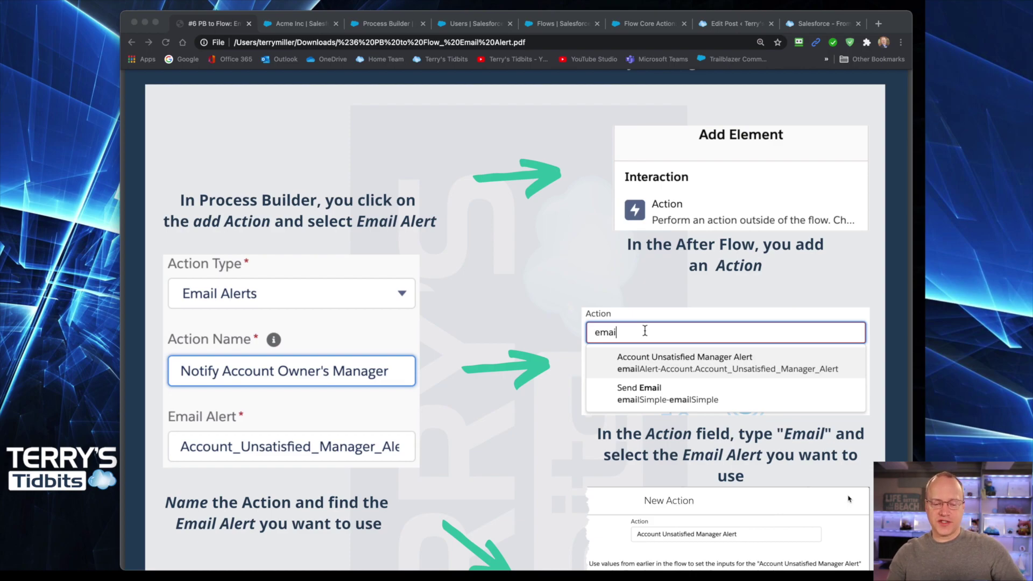
pyautogui.scroll(-2, 516, 323)
pyautogui.scroll(-5, 517, 323)
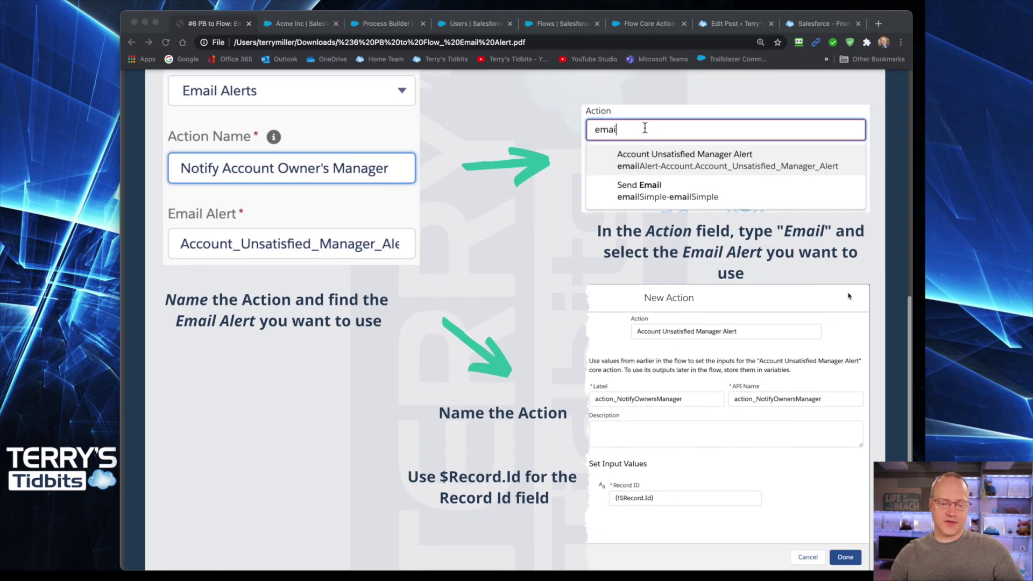
pyautogui.scroll(-1, 516, 323)
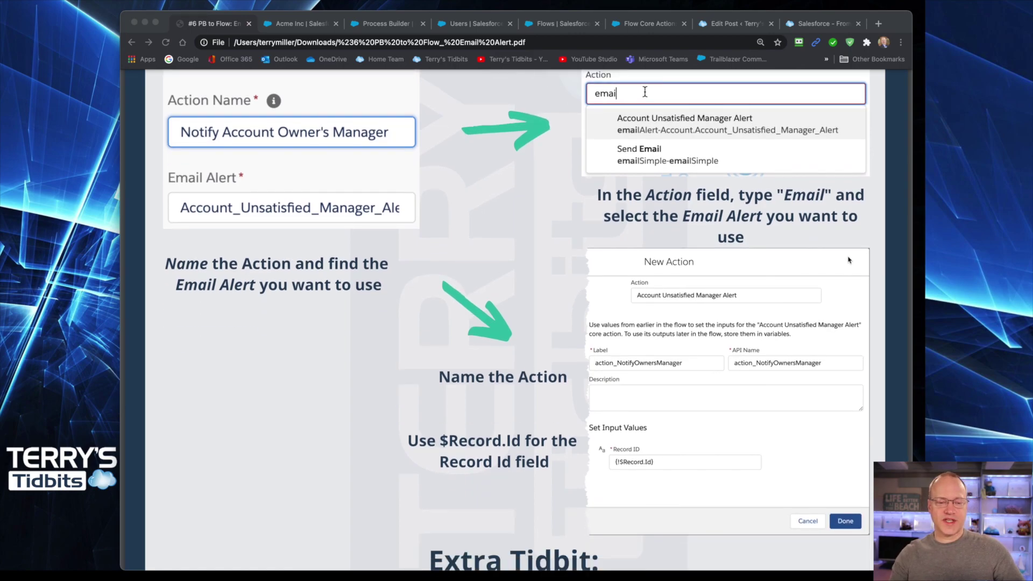
pyautogui.scroll(-7, 849, 260)
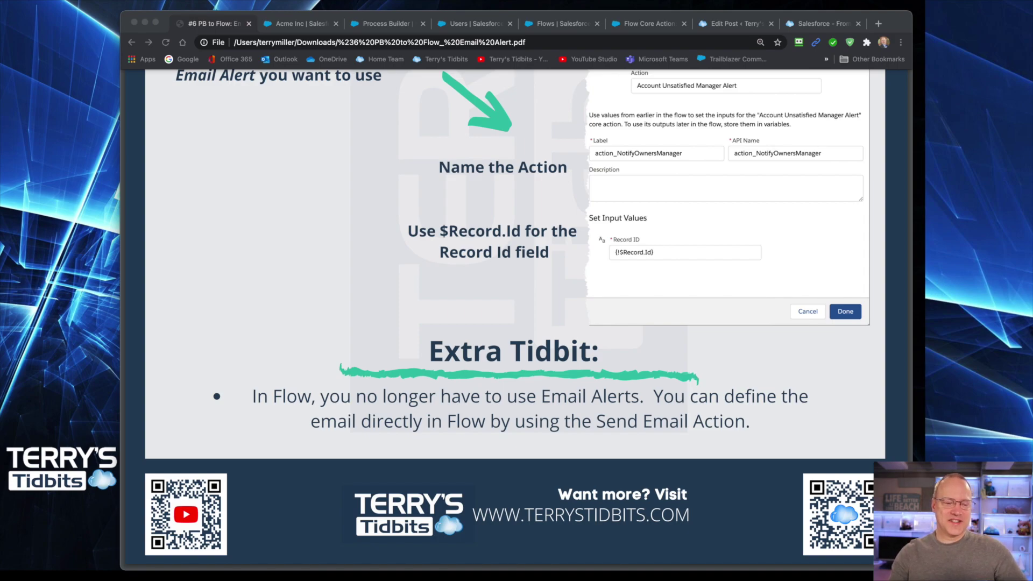
pyautogui.scroll(4, 849, 182)
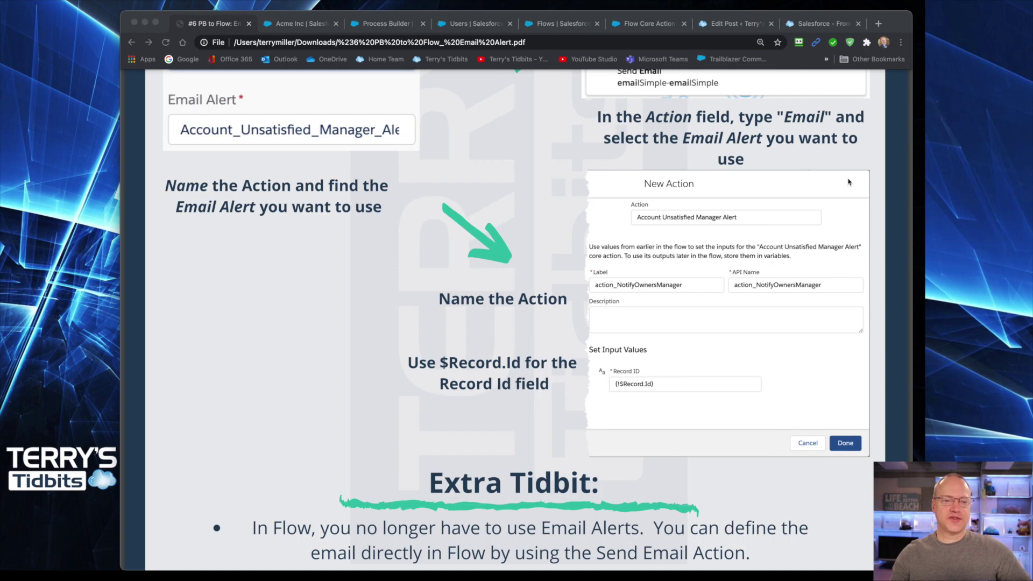
pyautogui.click(301, 23)
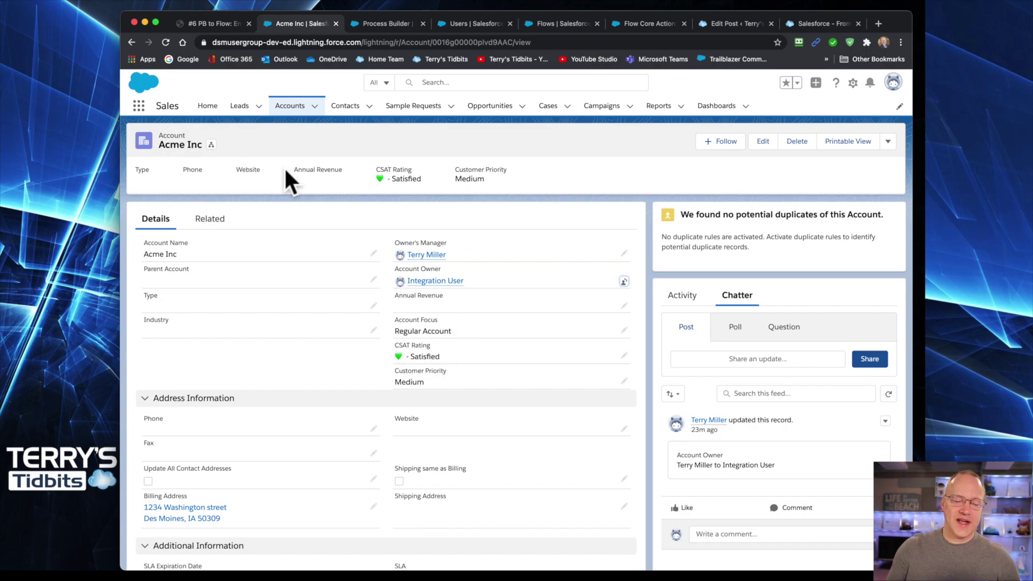
# - Change the Acme Inc account's CSAT Rating picklist from Satisfied to Unsatisfied without saving
pyautogui.click(624, 357)
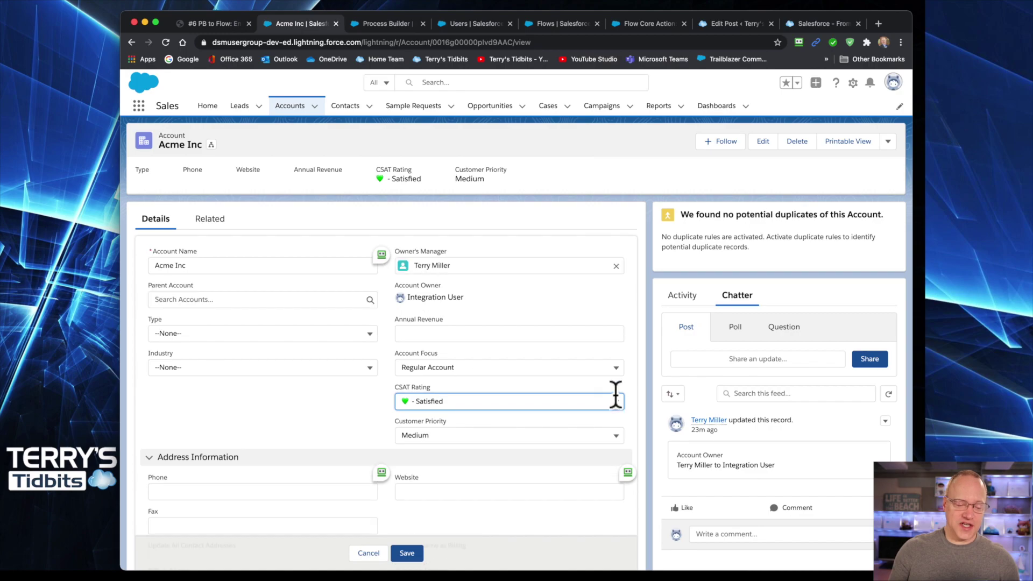
pyautogui.click(615, 401)
pyautogui.click(457, 477)
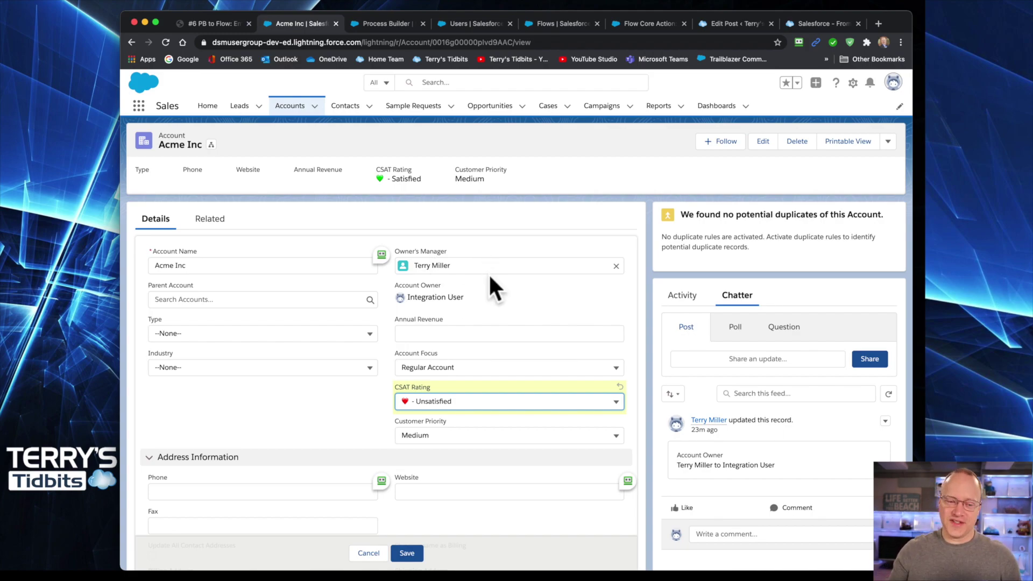
pyautogui.click(393, 23)
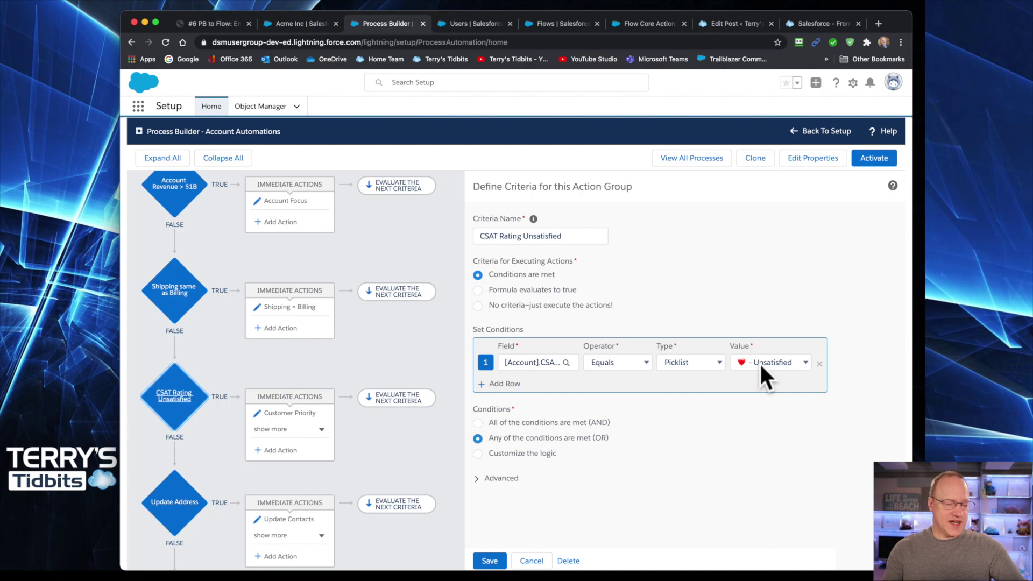
# - Expand the CSAT Rating Unsatisfied actions and open the Notify Owner's Manager email alert action
pyautogui.click(319, 433)
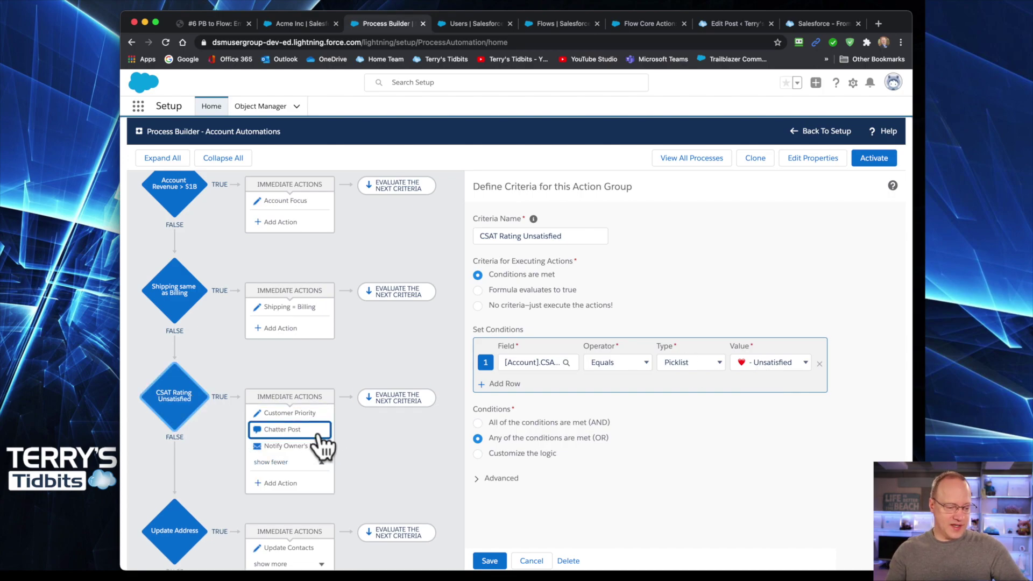
pyautogui.click(277, 447)
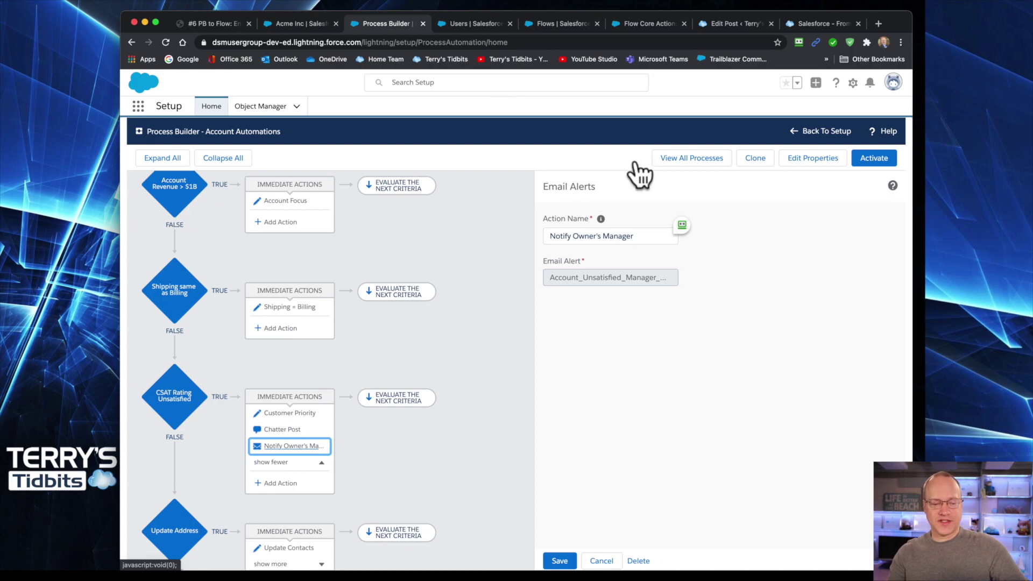
pyautogui.click(682, 224)
pyautogui.click(593, 351)
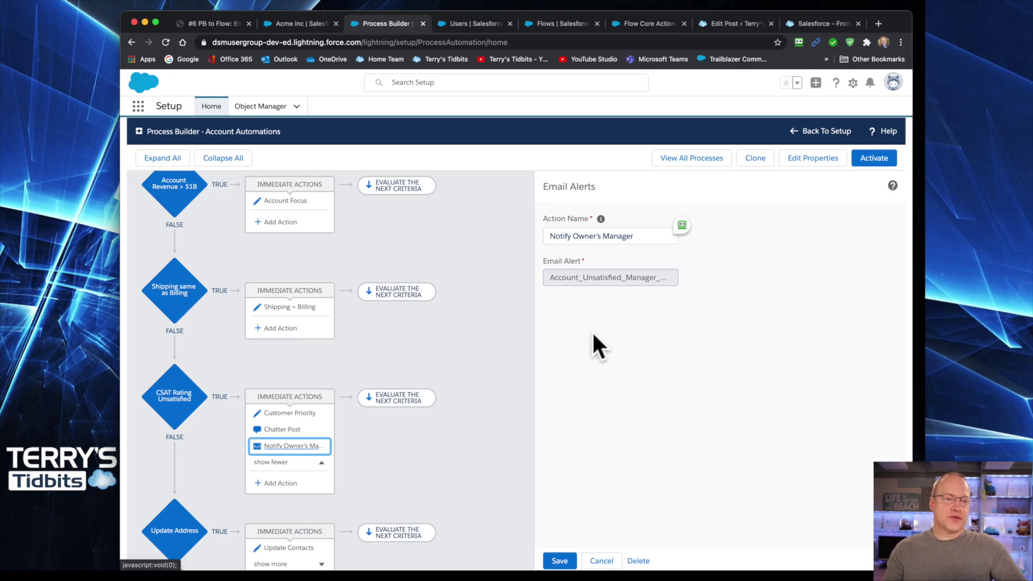
# - Search Setup for 'alert' and view the Account Unsatisfied Manager Alert details, then return to Process Builder
pyautogui.click(464, 24)
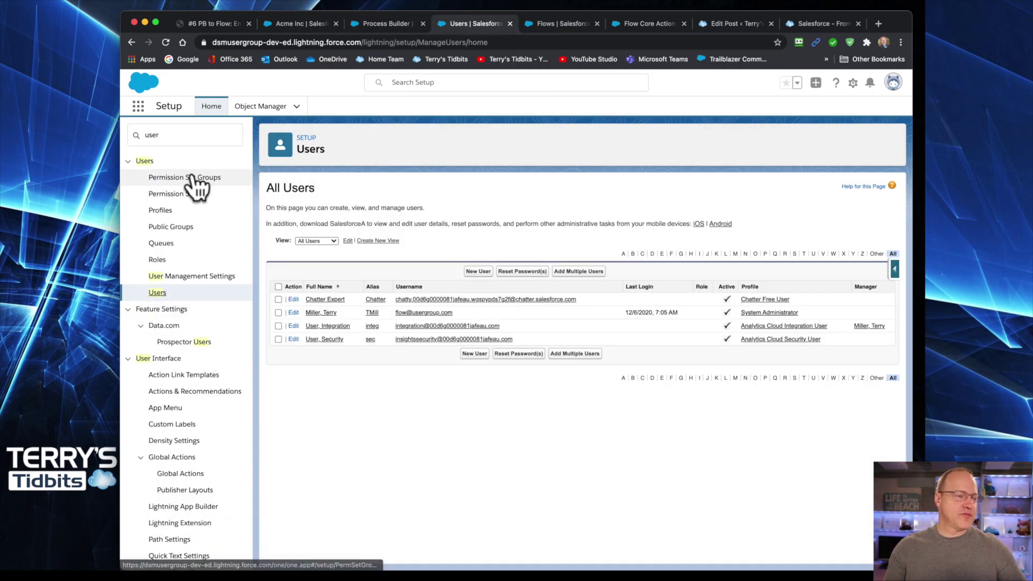
pyautogui.click(163, 136)
pyautogui.doubleClick(163, 136)
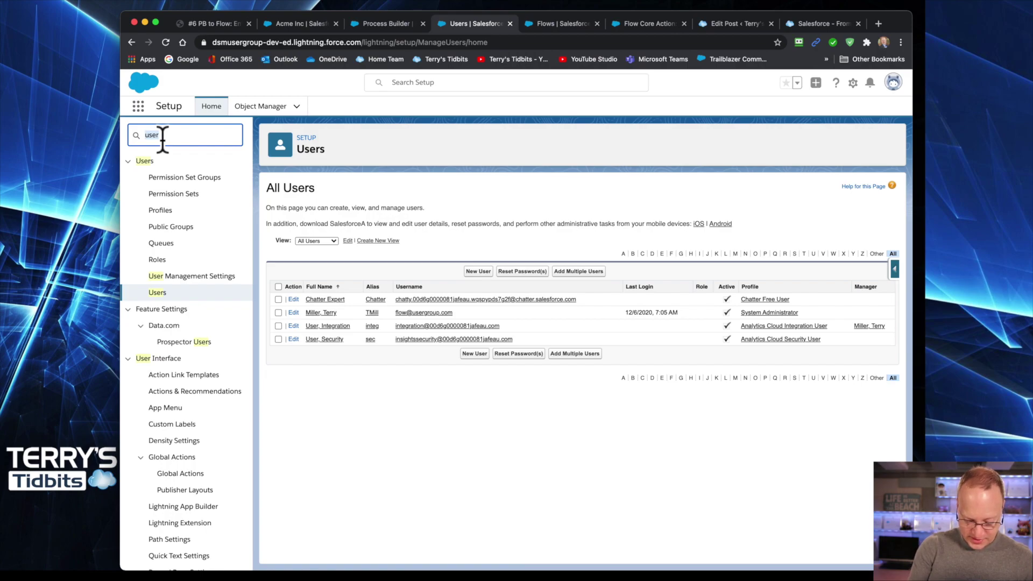
pyautogui.write('alert')
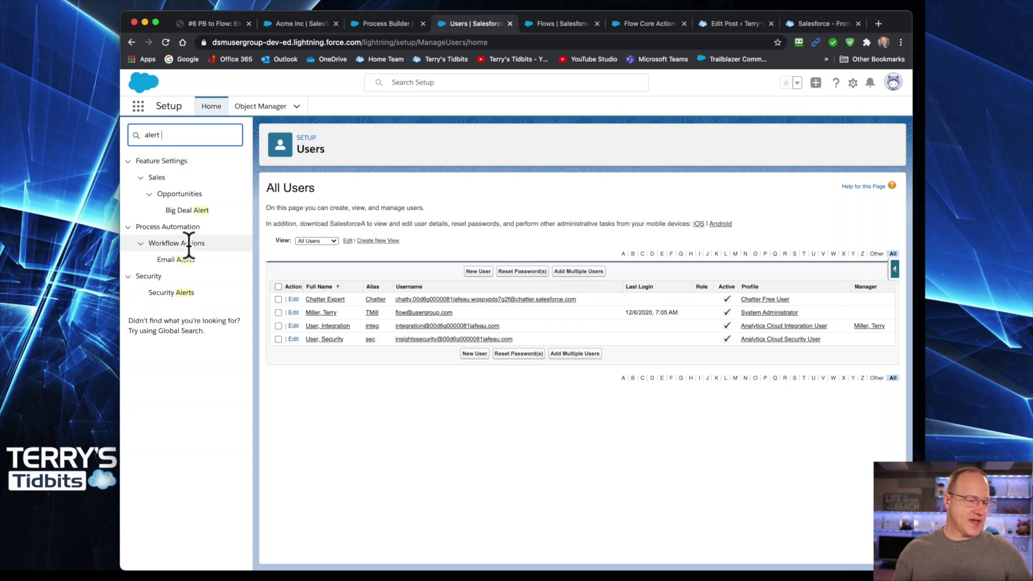
pyautogui.click(174, 262)
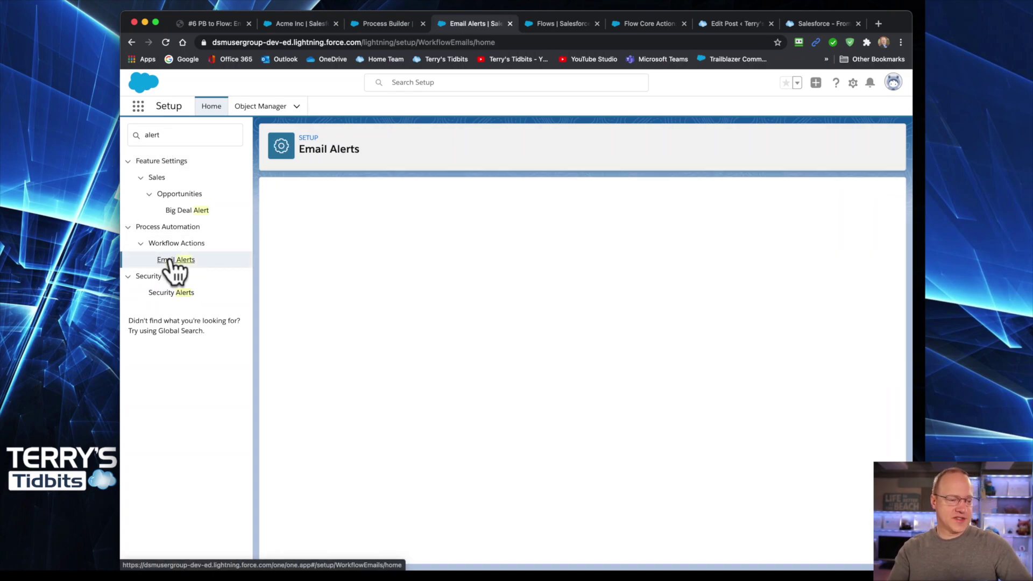
pyautogui.click(285, 478)
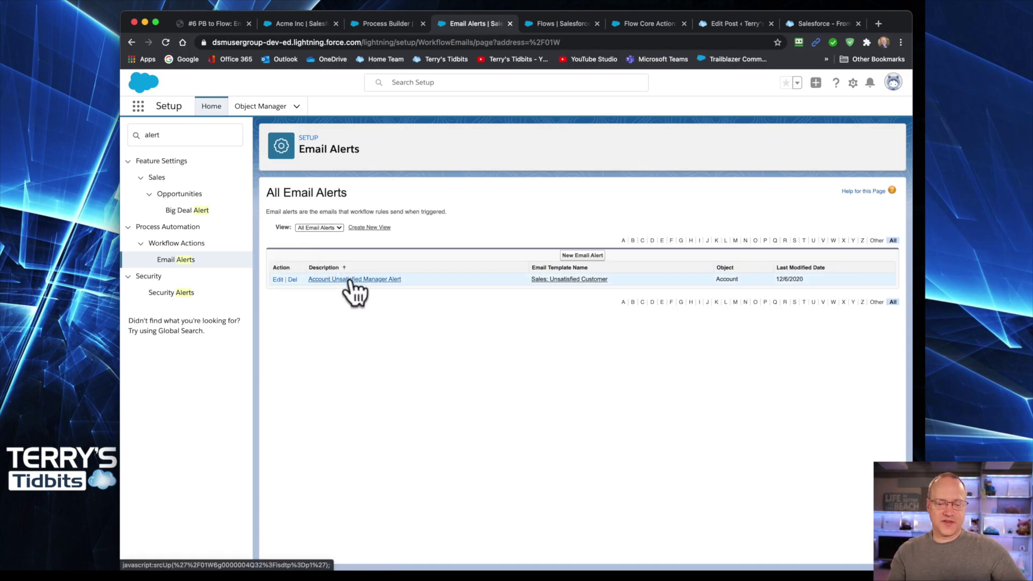
pyautogui.click(351, 279)
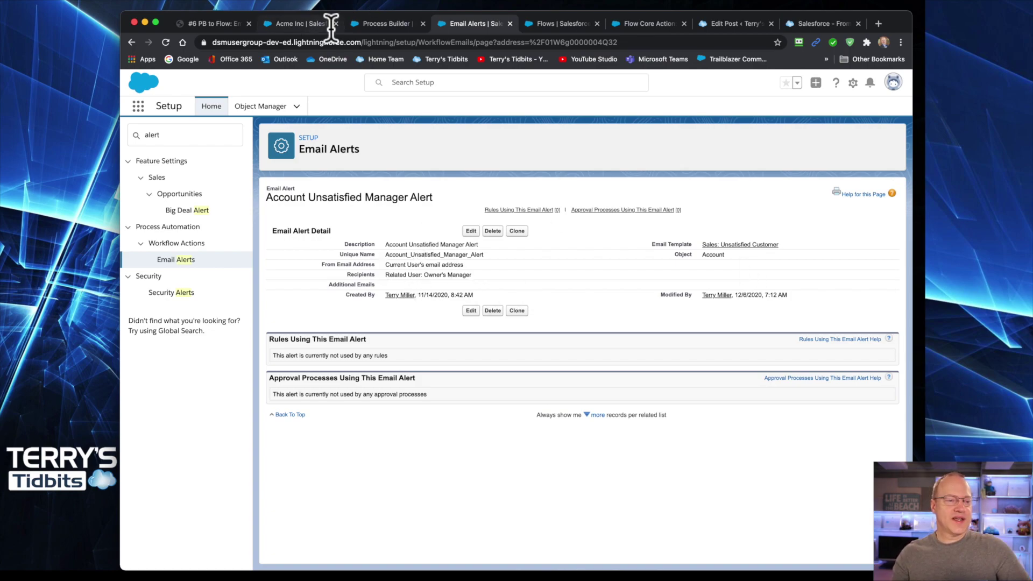
pyautogui.click(384, 24)
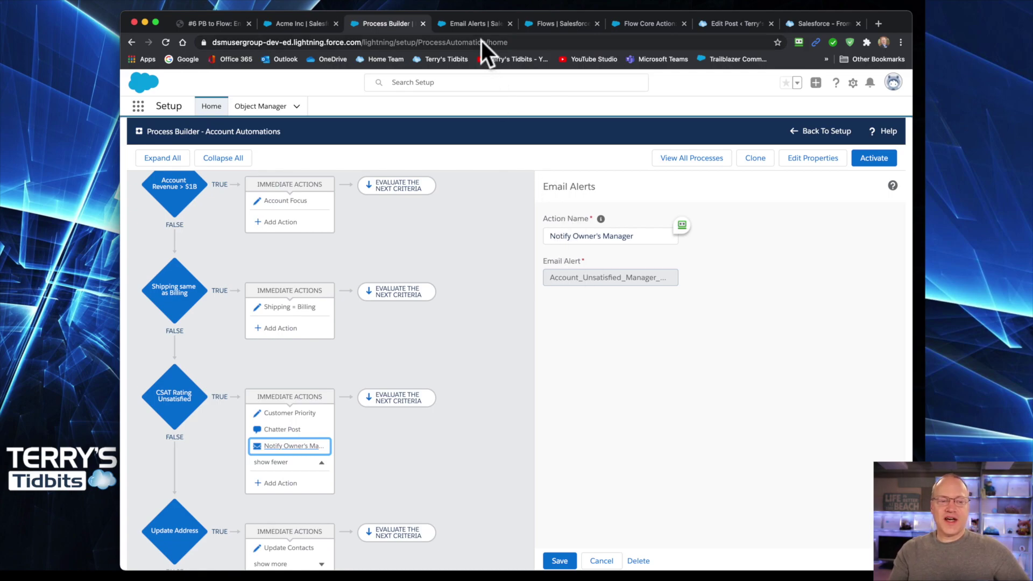
# - Go to the Flows list and start a New Flow
pyautogui.click(555, 25)
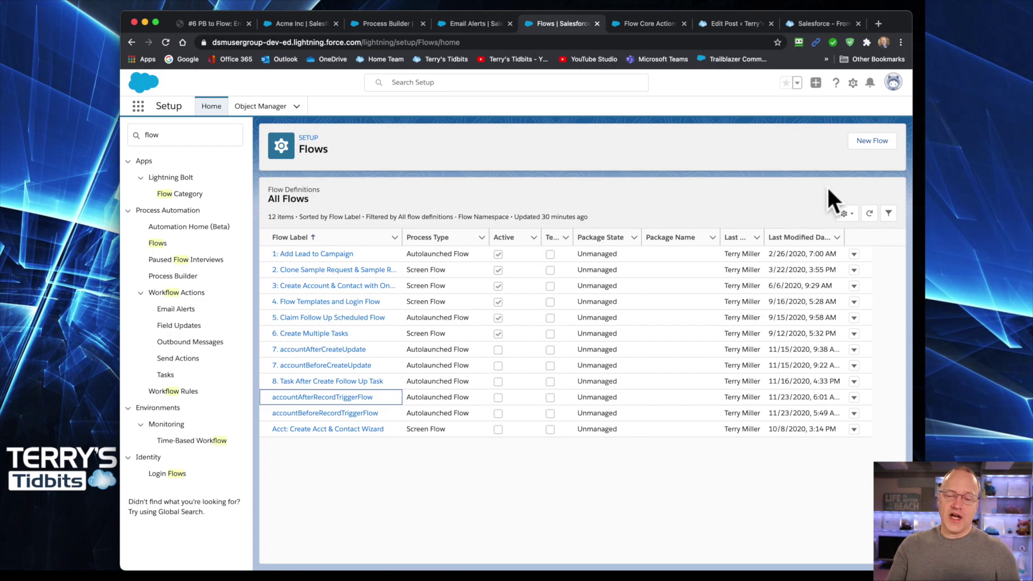
pyautogui.click(864, 141)
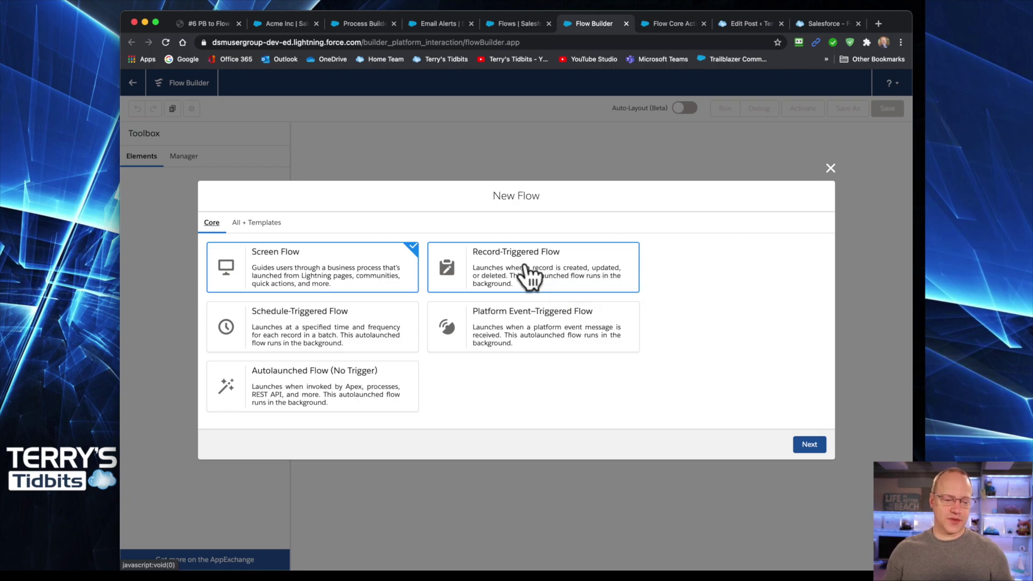
# - Create a Record-Triggered Flow using the Auto-Layout canvas
pyautogui.click(530, 275)
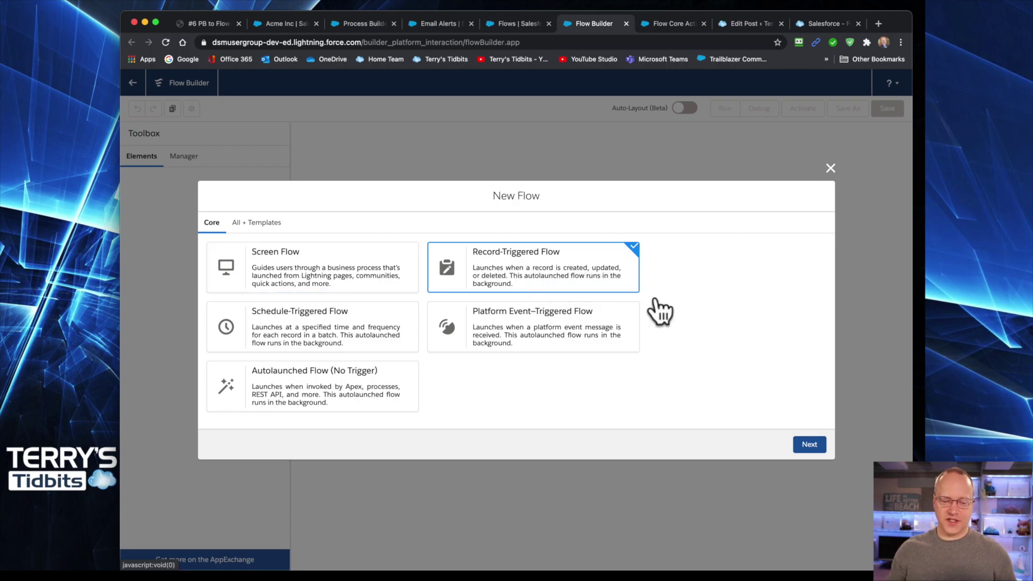
pyautogui.click(809, 446)
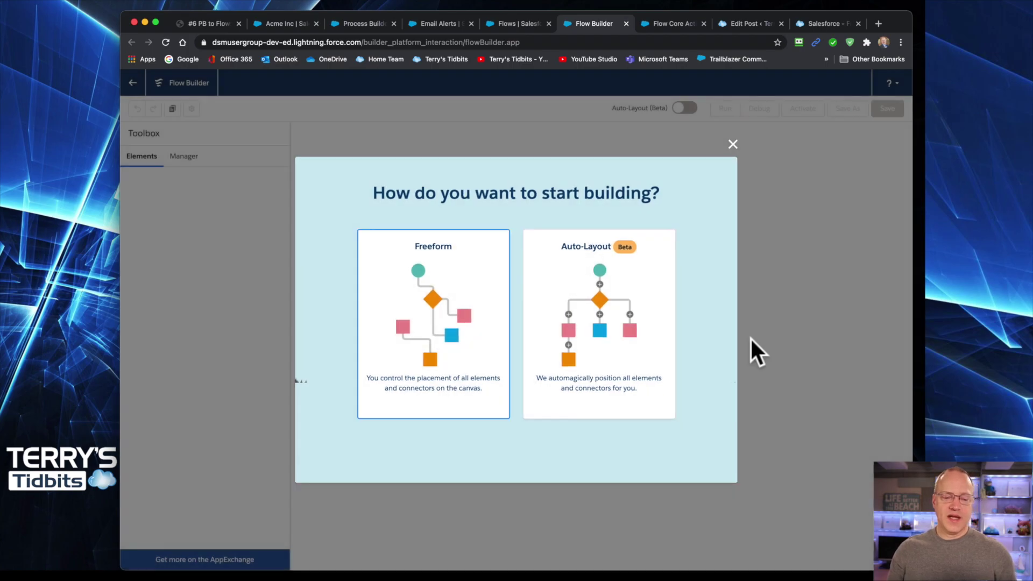
pyautogui.click(610, 325)
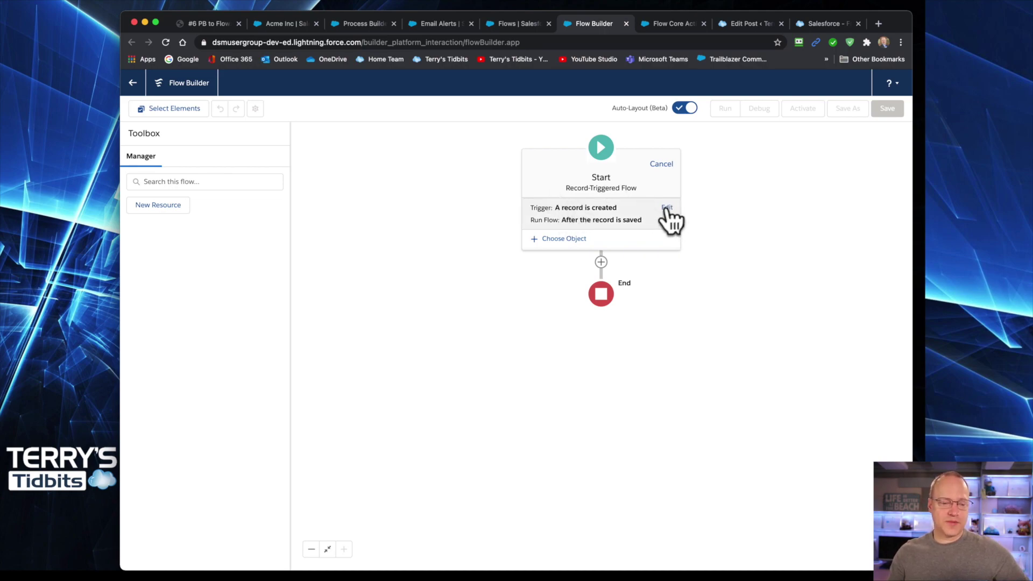
# - Set the trigger to 'A record is created or updated', keeping 'After the record is saved'
pyautogui.click(667, 209)
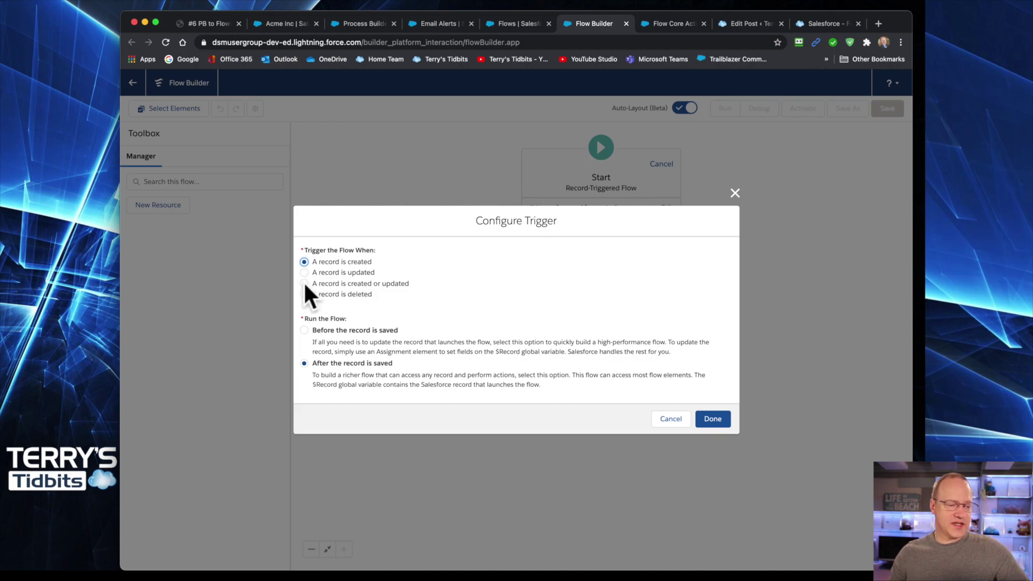
pyautogui.click(304, 283)
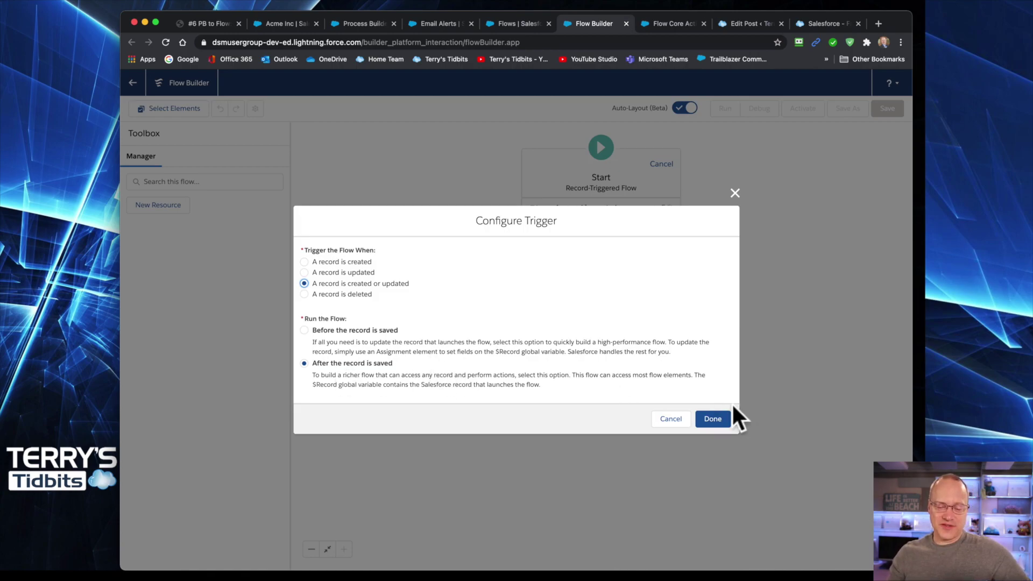
pyautogui.click(713, 419)
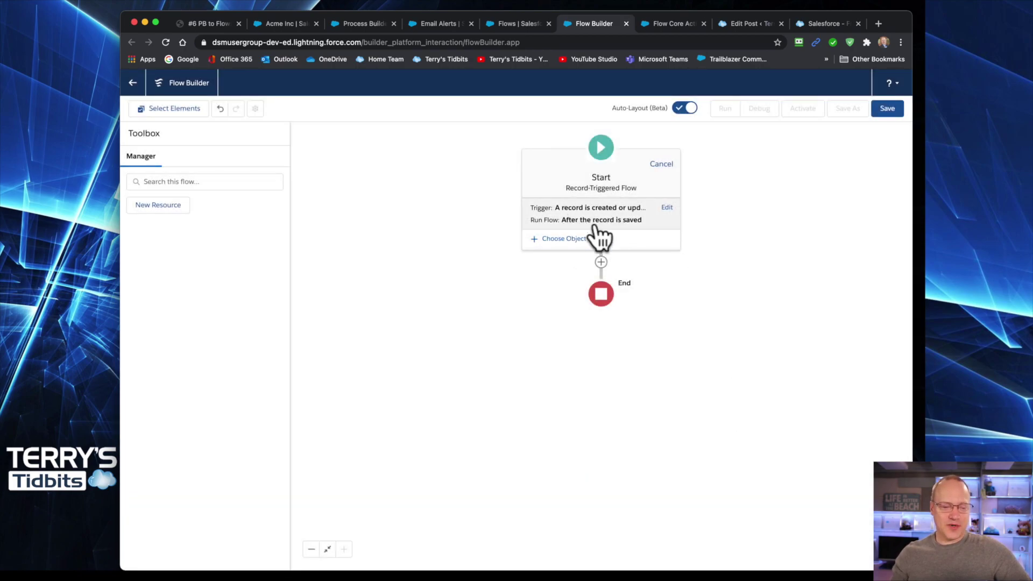
# - Set the triggering object to Account with Condition Requirements set to None
pyautogui.click(557, 239)
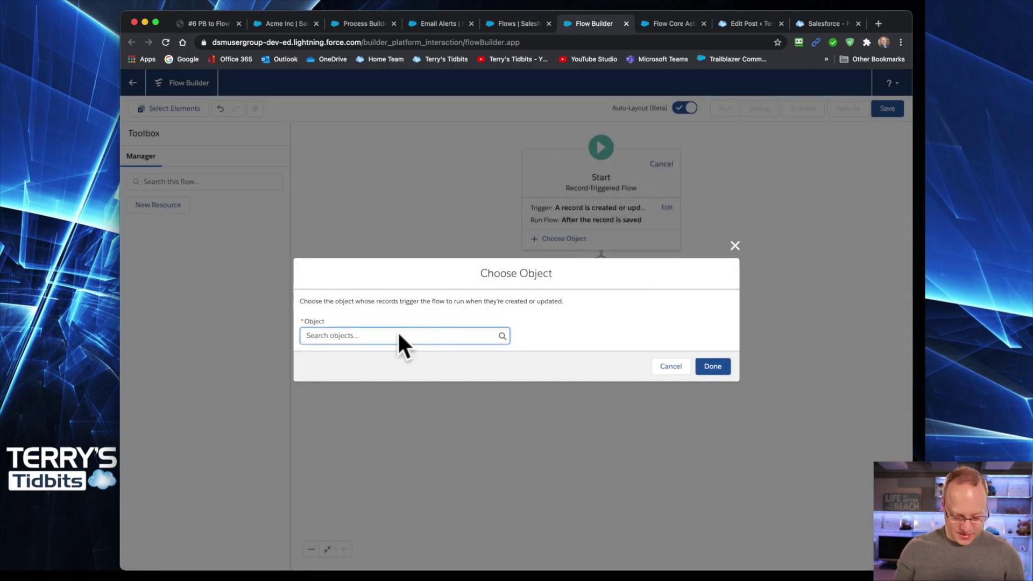
pyautogui.click(398, 335)
pyautogui.click(380, 355)
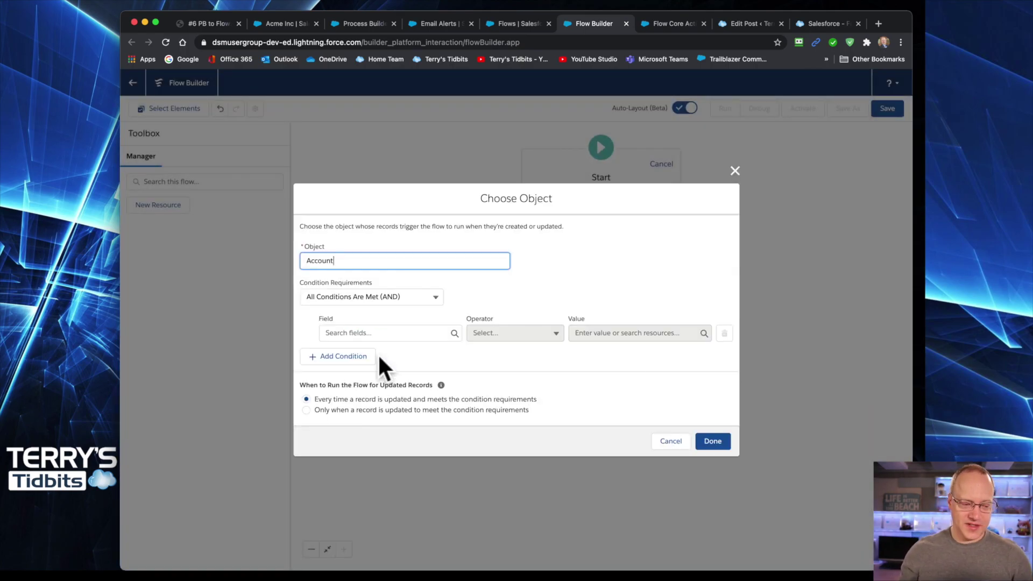
pyautogui.click(350, 298)
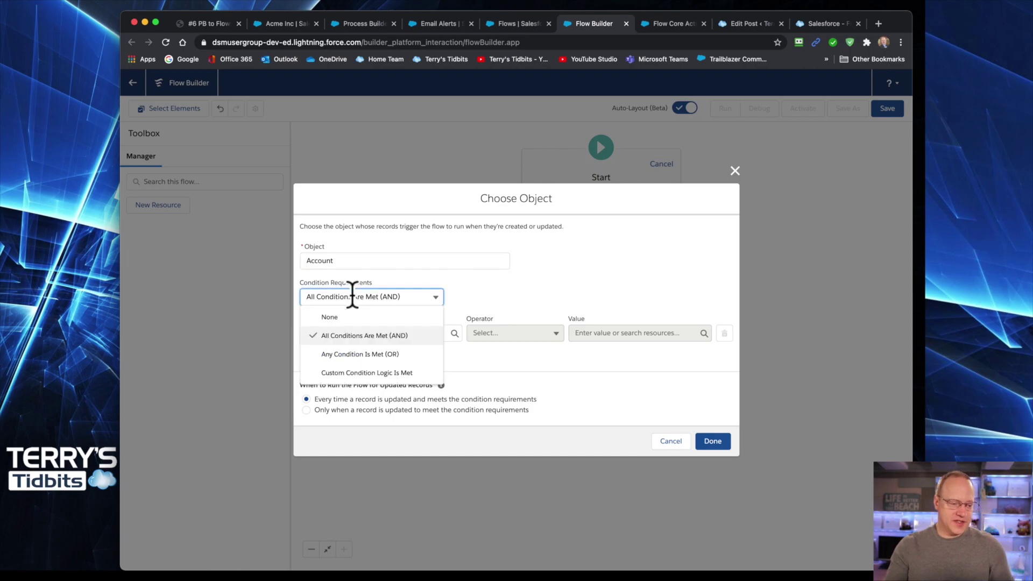
pyautogui.click(344, 318)
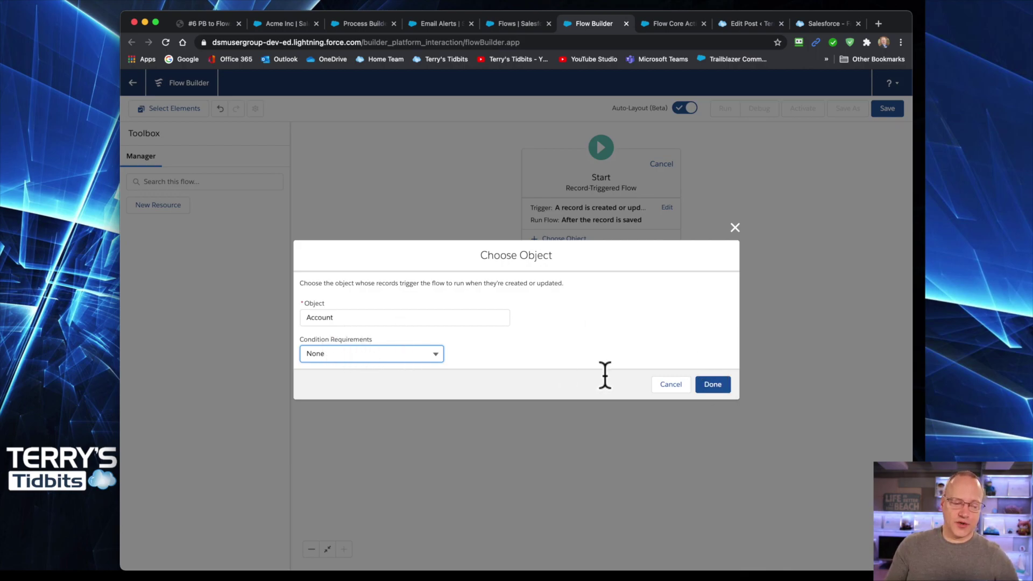
pyautogui.click(711, 386)
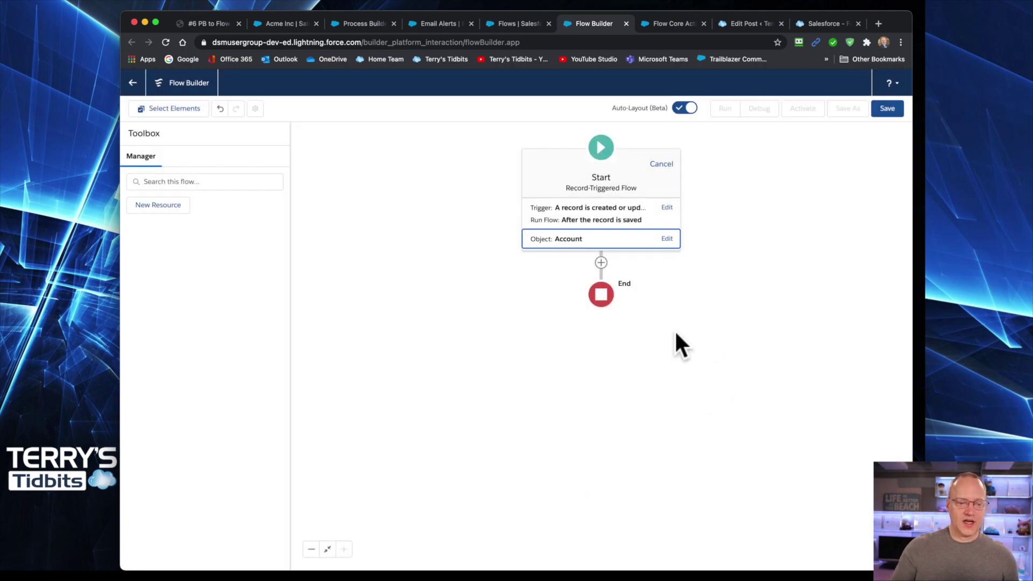
# - Add a Decision named descCSAT with a first outcome labelled 'unsatisfied'
pyautogui.click(601, 262)
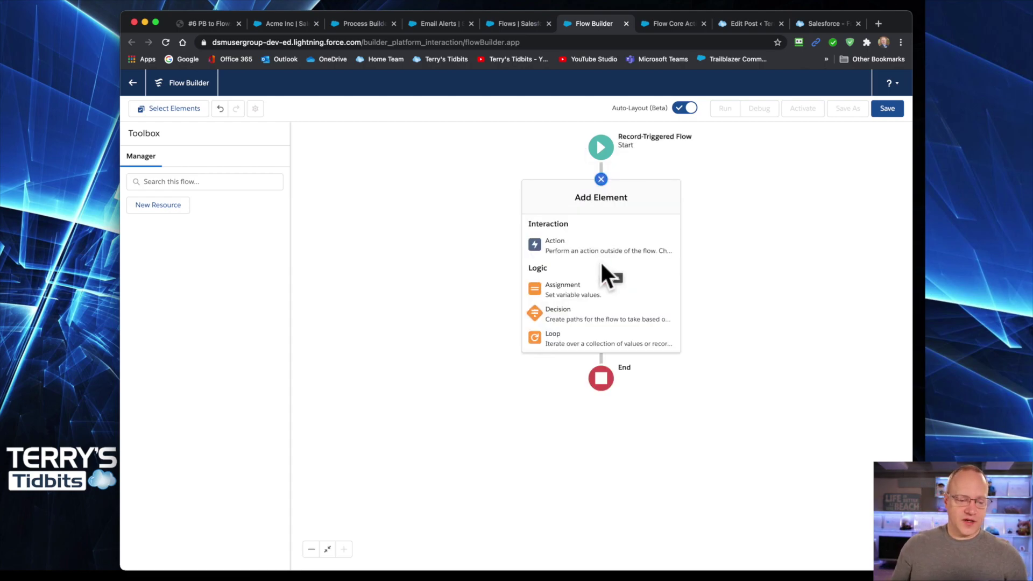
pyautogui.click(588, 312)
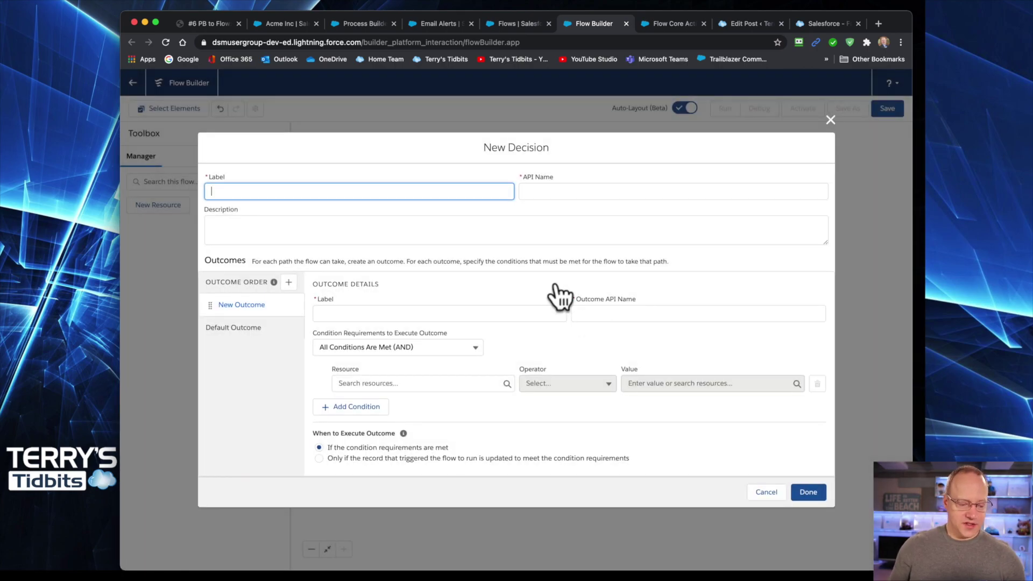
pyautogui.write('desc')
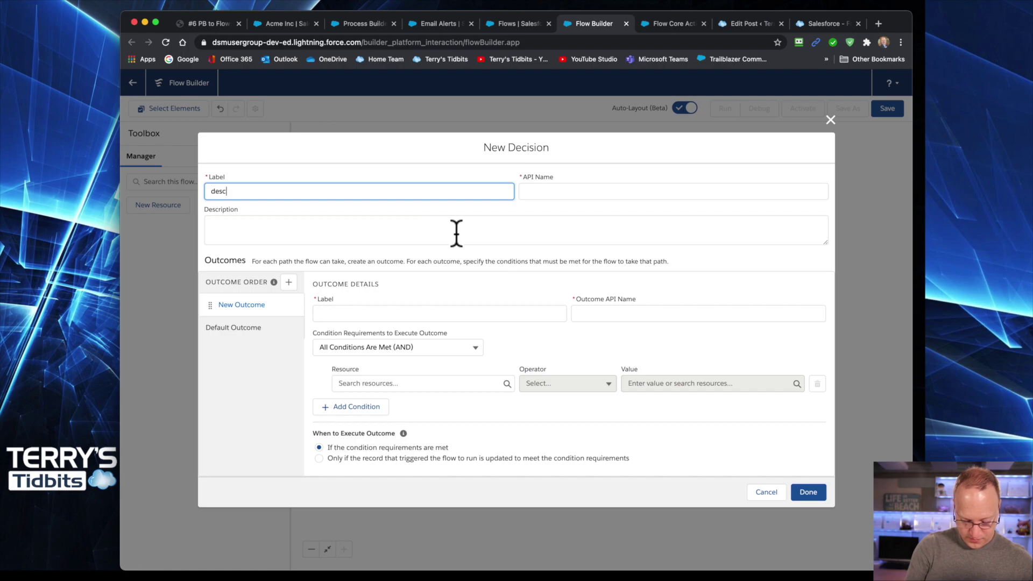
pyautogui.write('CSAT')
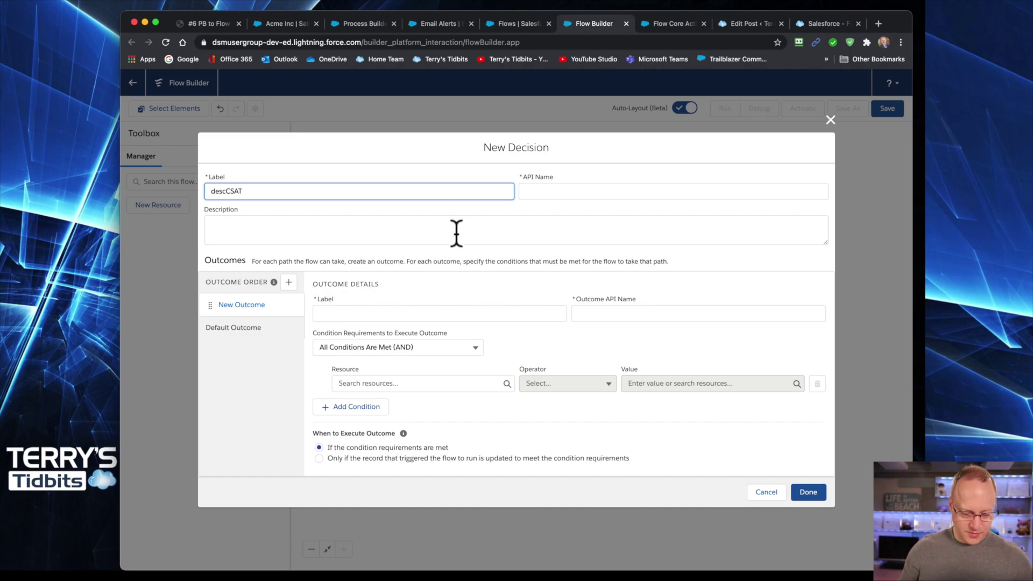
pyautogui.click(356, 313)
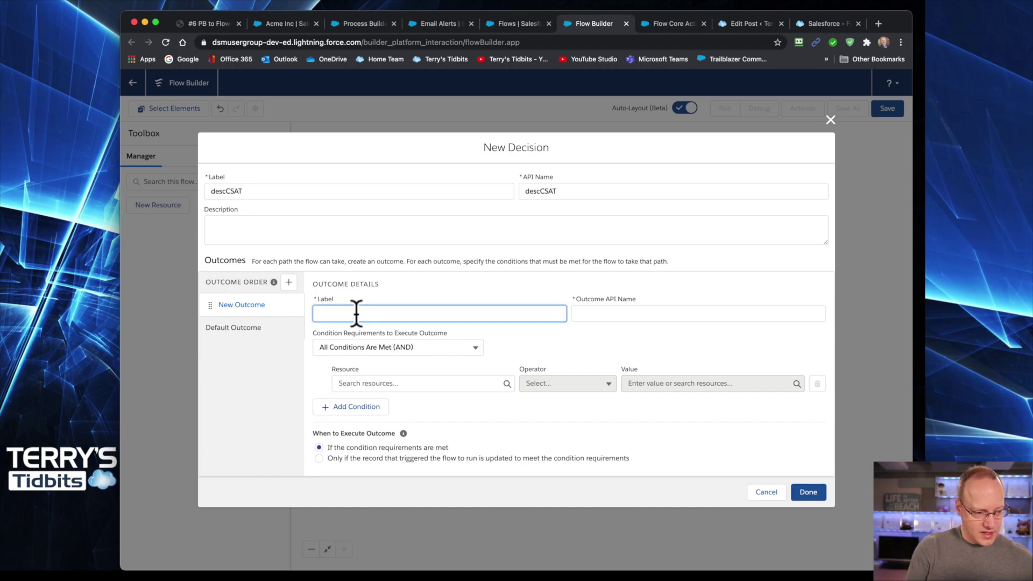
pyautogui.write('un')
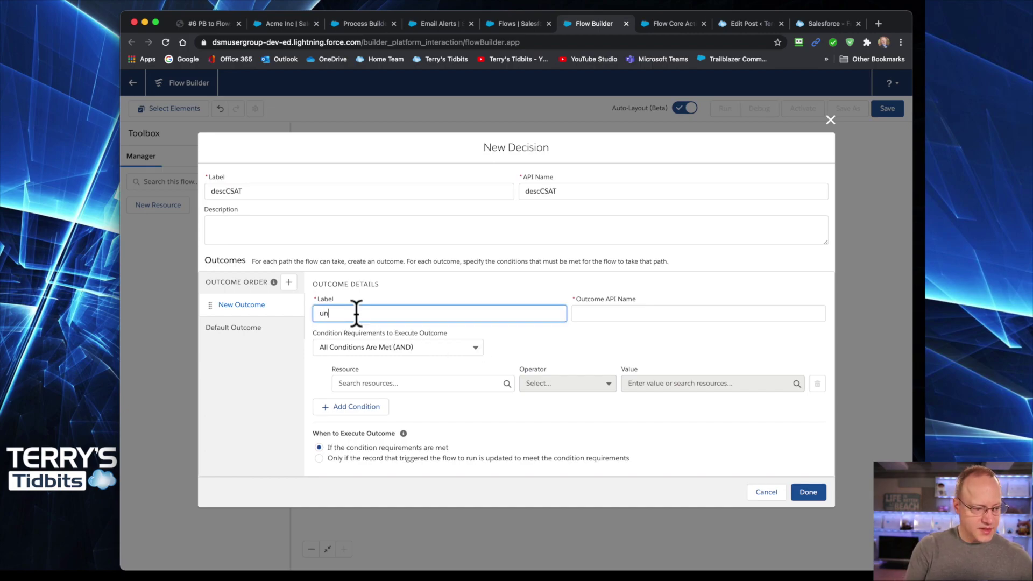
pyautogui.write('satis')
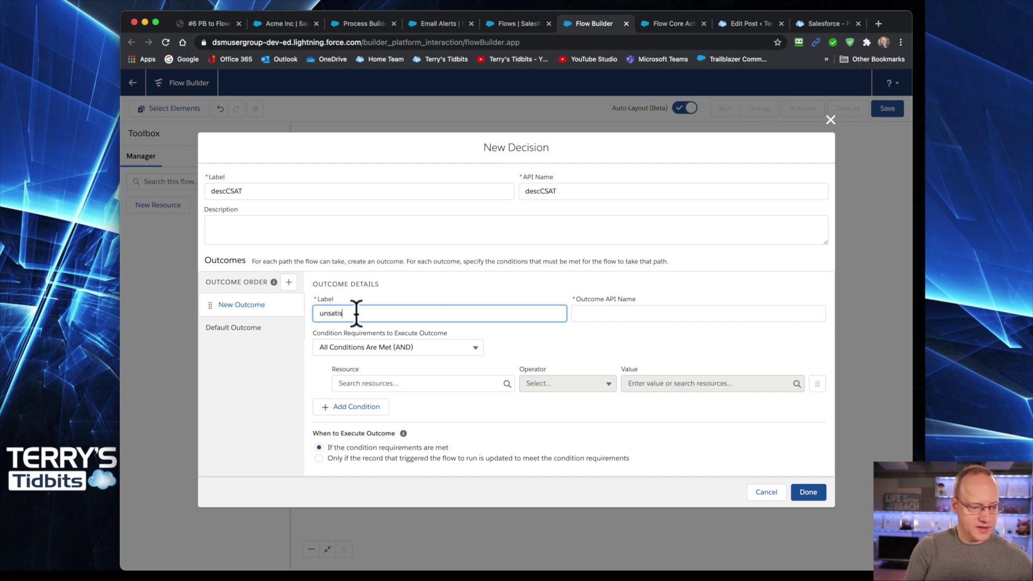
pyautogui.press('BackSpace')
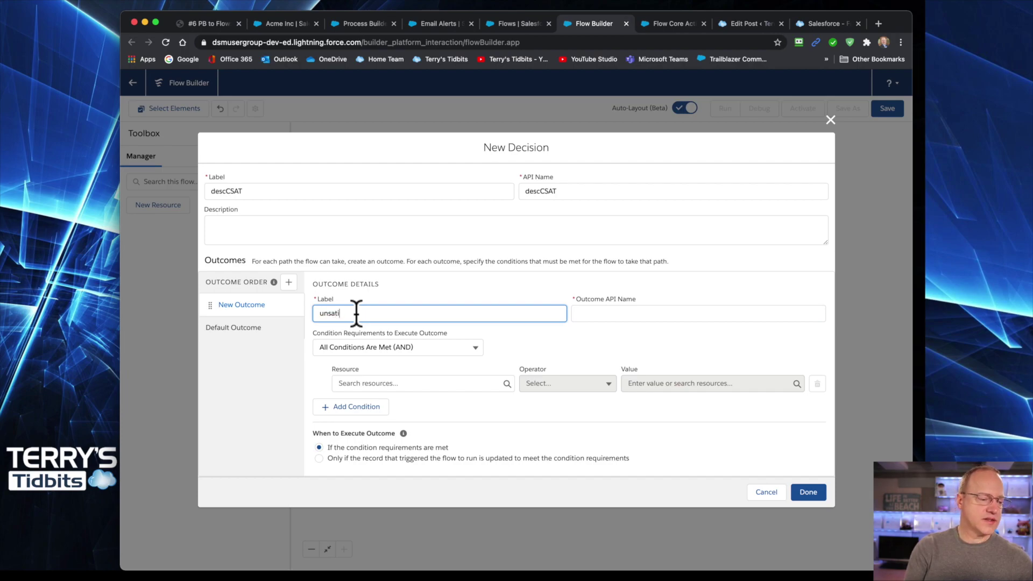
pyautogui.write('sif')
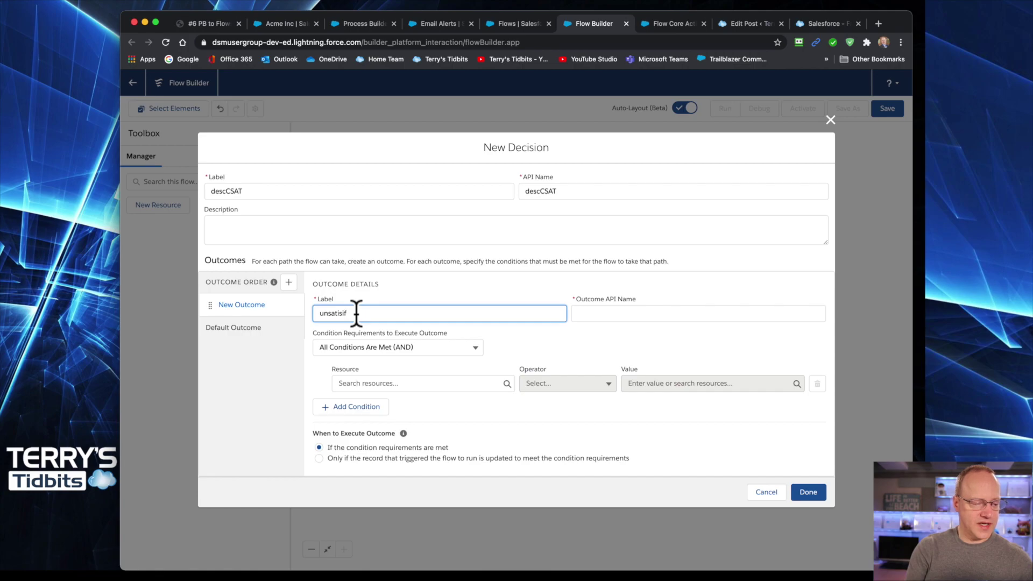
pyautogui.write('ee')
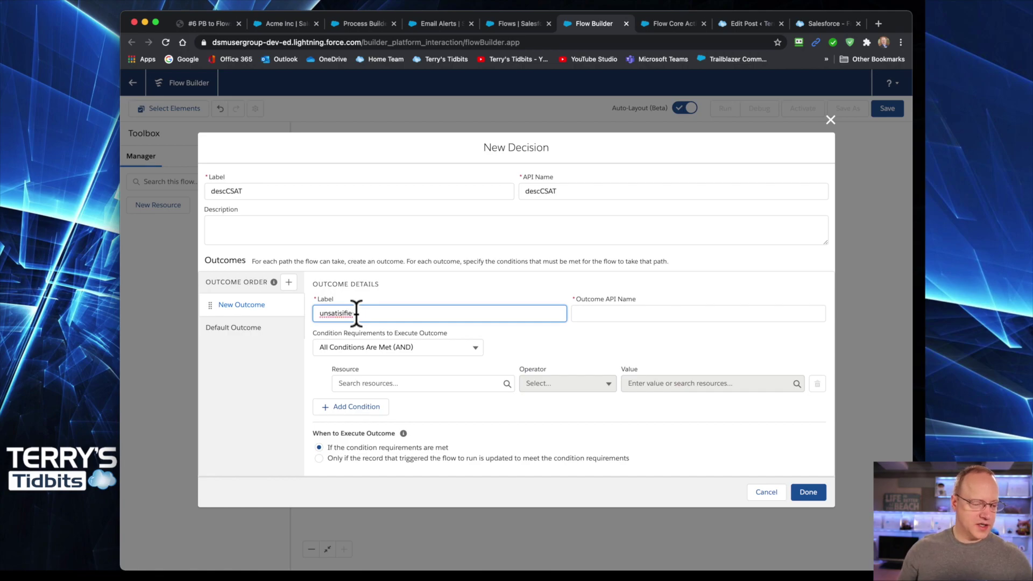
pyautogui.write('d')
pyautogui.rightClick(328, 313)
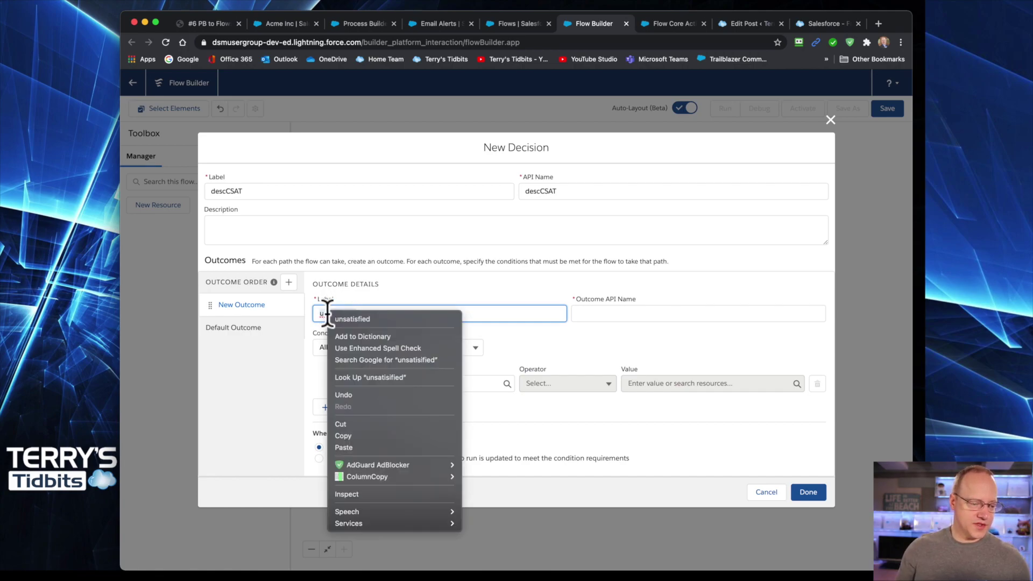
pyautogui.click(361, 318)
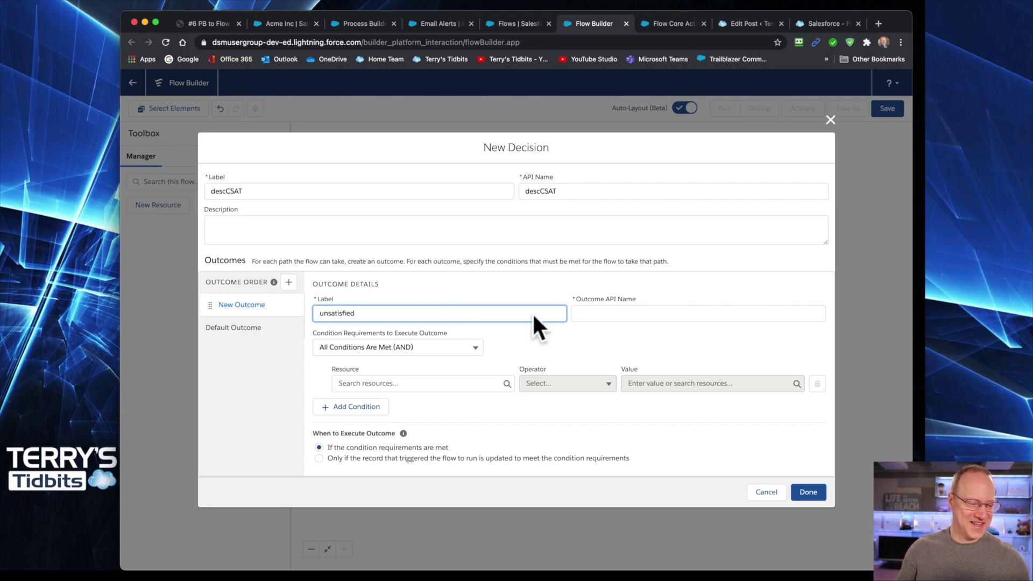
pyautogui.press('Tab')
# - Give the unsatisfied outcome the condition Record CSAT Rating equals Unsatisfied
pyautogui.click(392, 382)
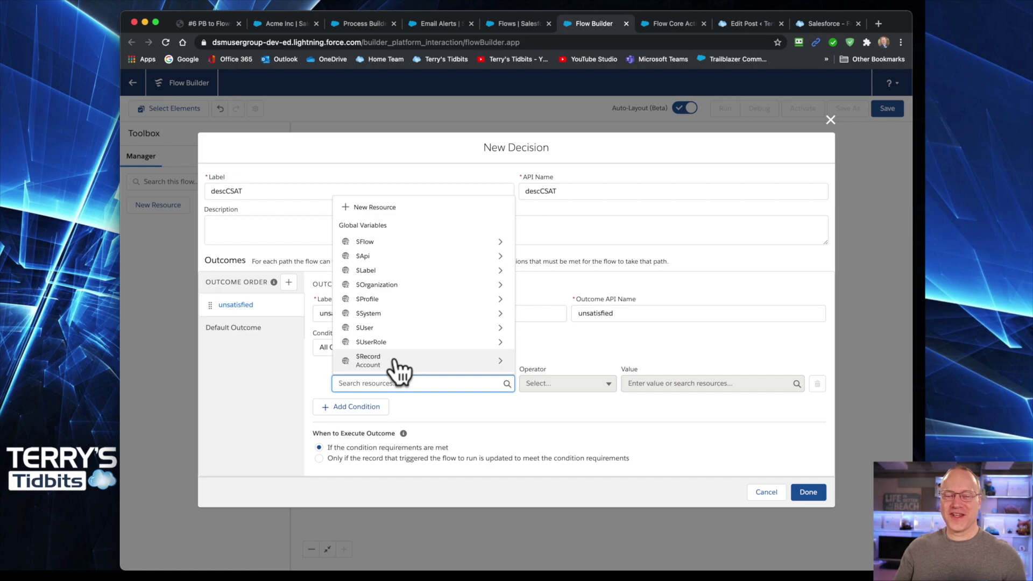
pyautogui.click(394, 362)
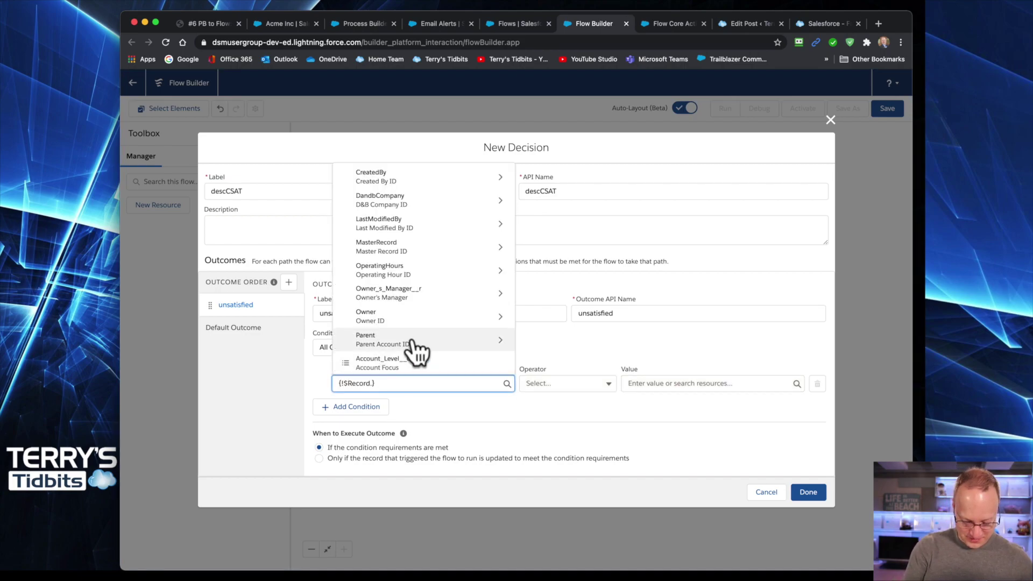
pyautogui.write('.cs')
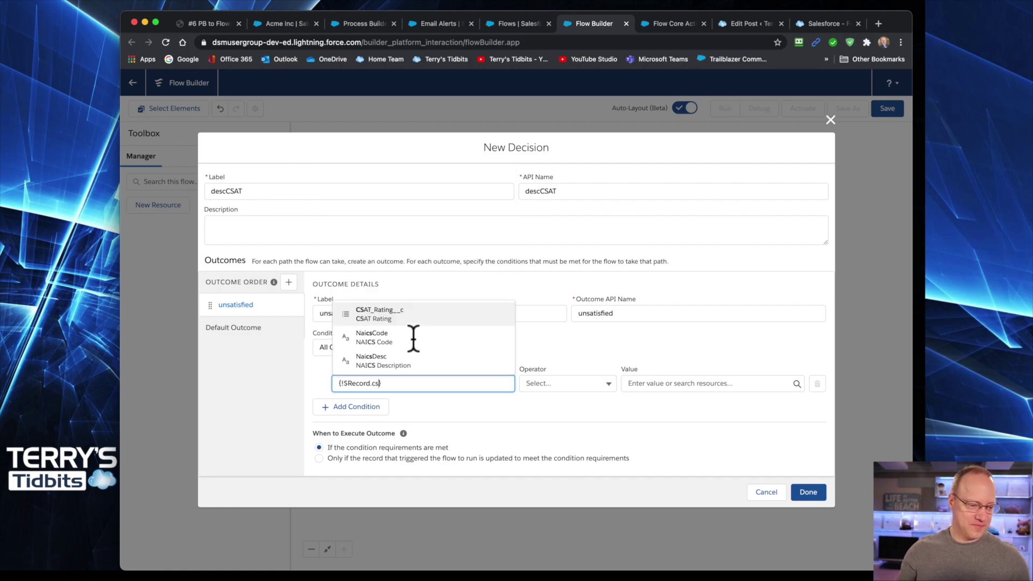
pyautogui.click(380, 314)
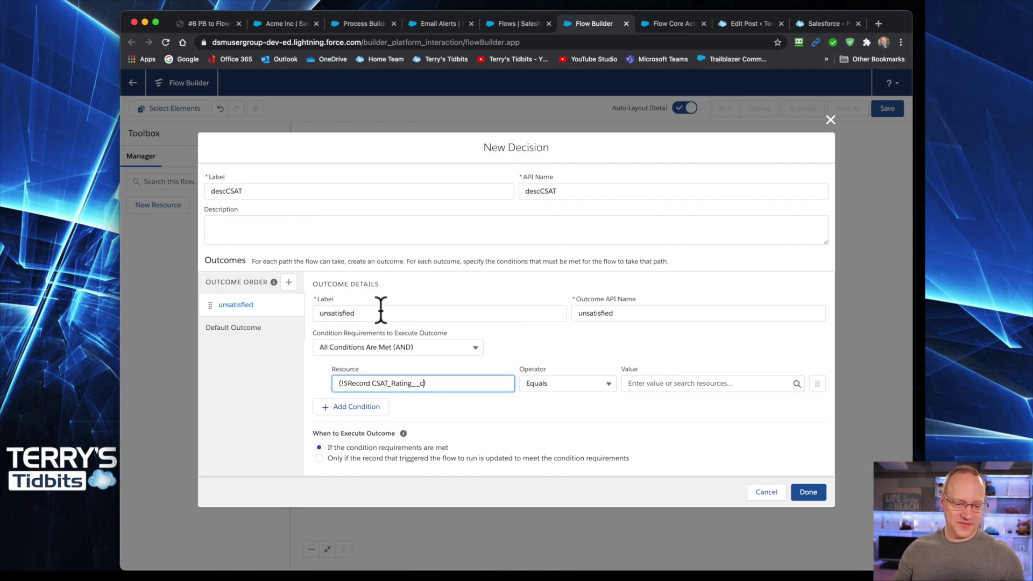
pyautogui.click(690, 383)
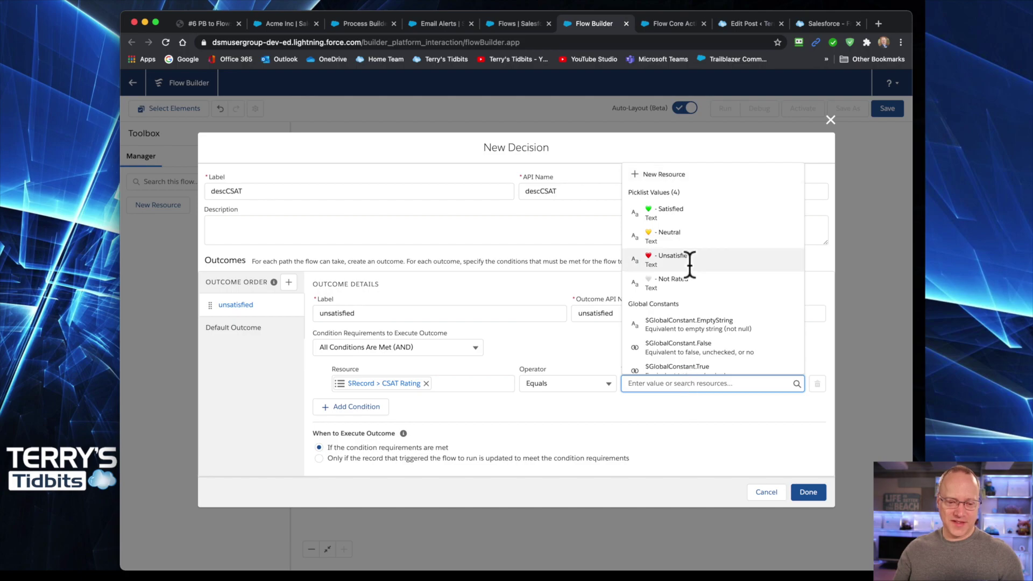
pyautogui.click(670, 257)
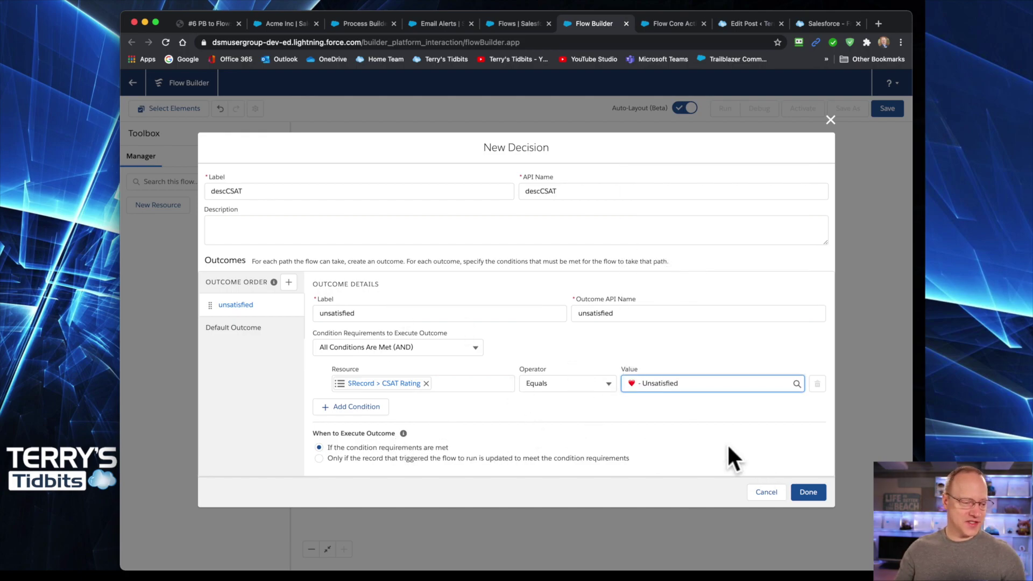
# - Relabel the Default Outcome as 'satisfied', correcting its spelling, and save the decision
pyautogui.click(237, 328)
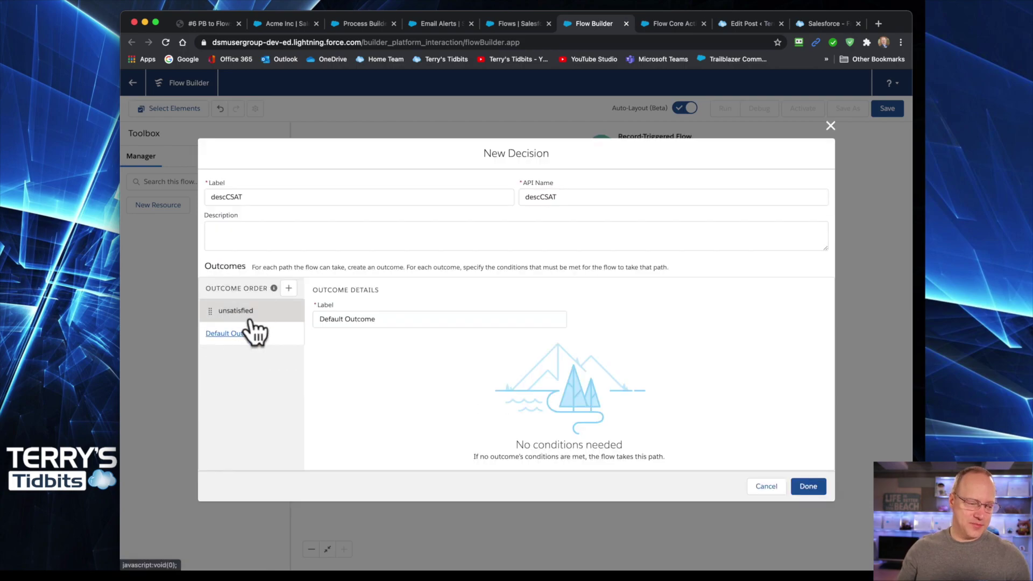
pyautogui.tripleClick(379, 318)
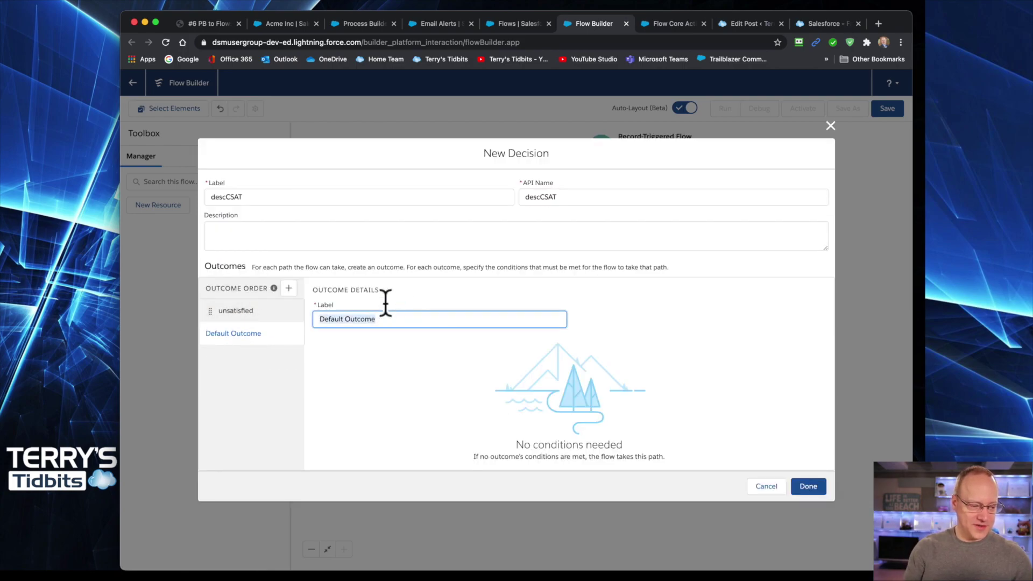
pyautogui.write('sat')
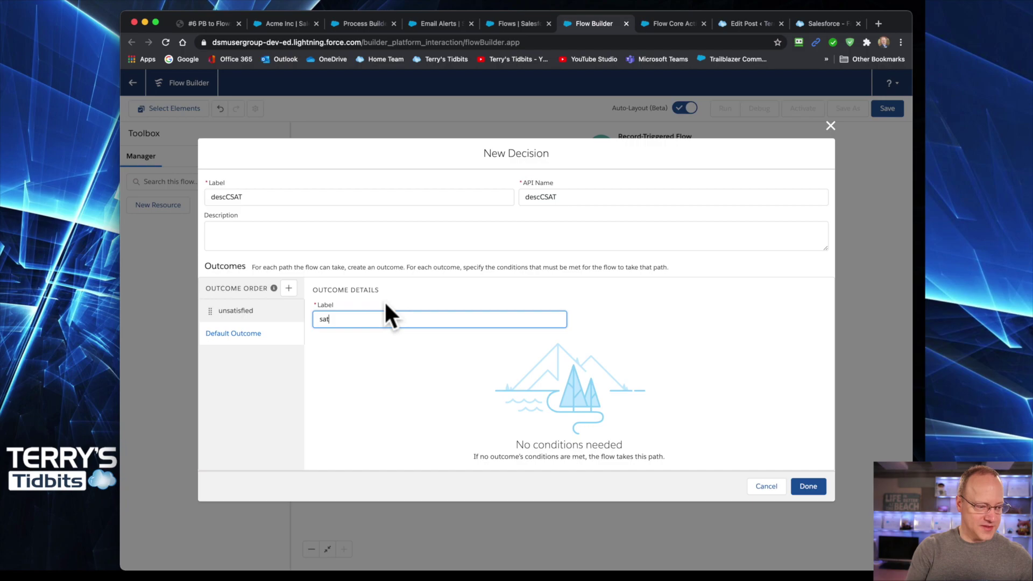
pyautogui.write('istied')
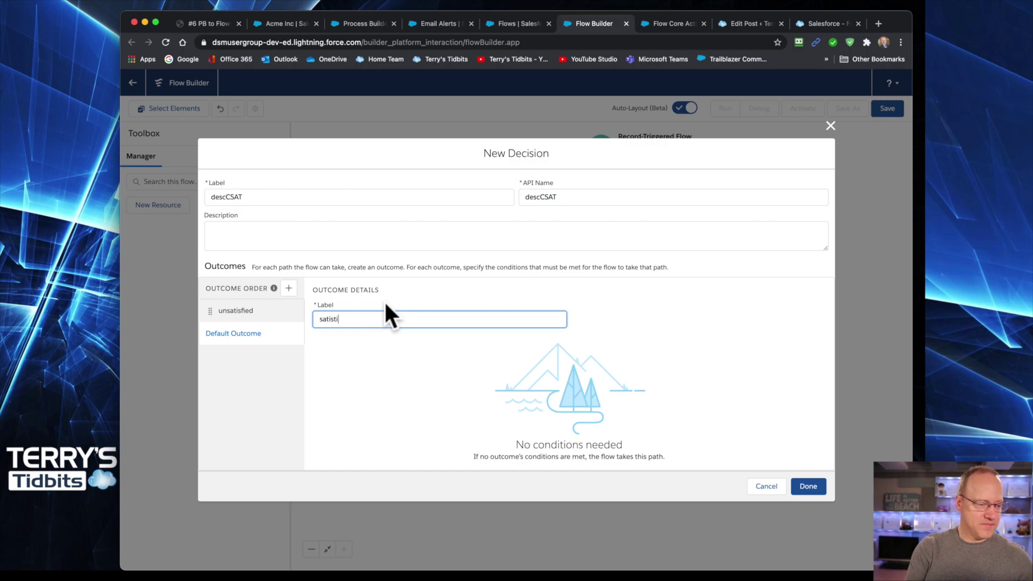
pyautogui.rightClick(331, 320)
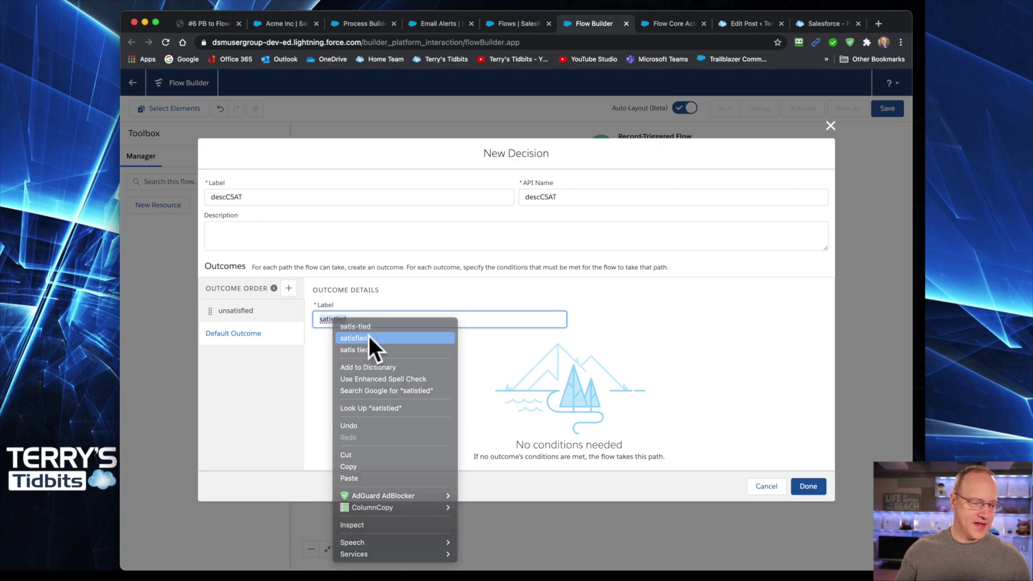
pyautogui.click(370, 339)
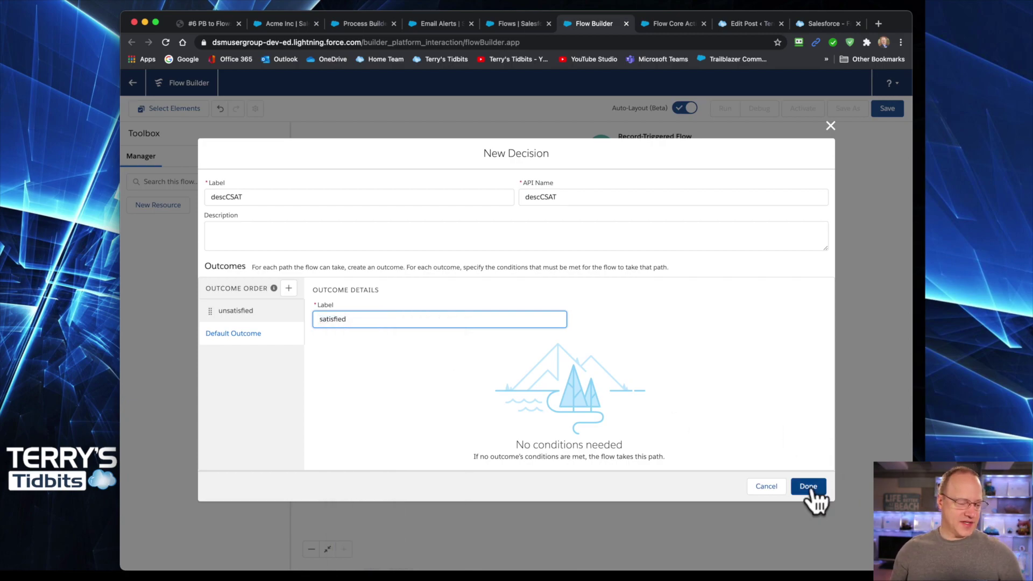
pyautogui.click(247, 327)
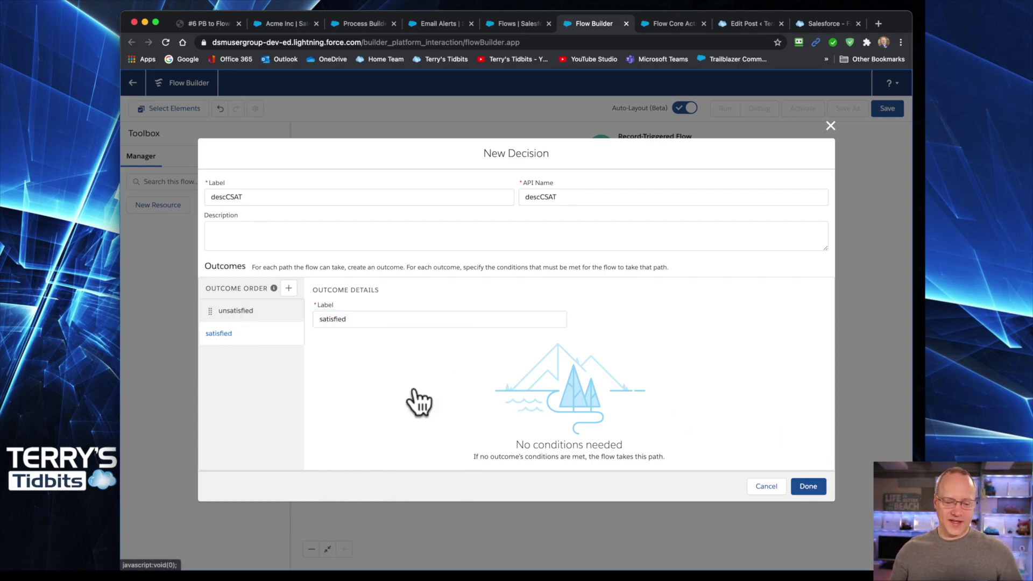
pyautogui.click(816, 487)
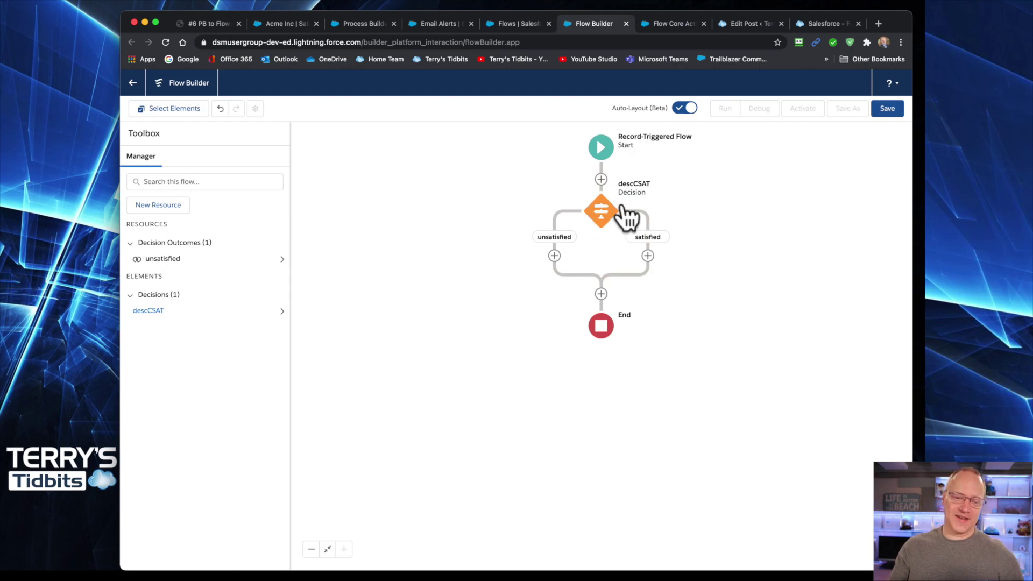
# - Open the Add Element menu on the descCSAT decision's unsatisfied branch
pyautogui.click(555, 256)
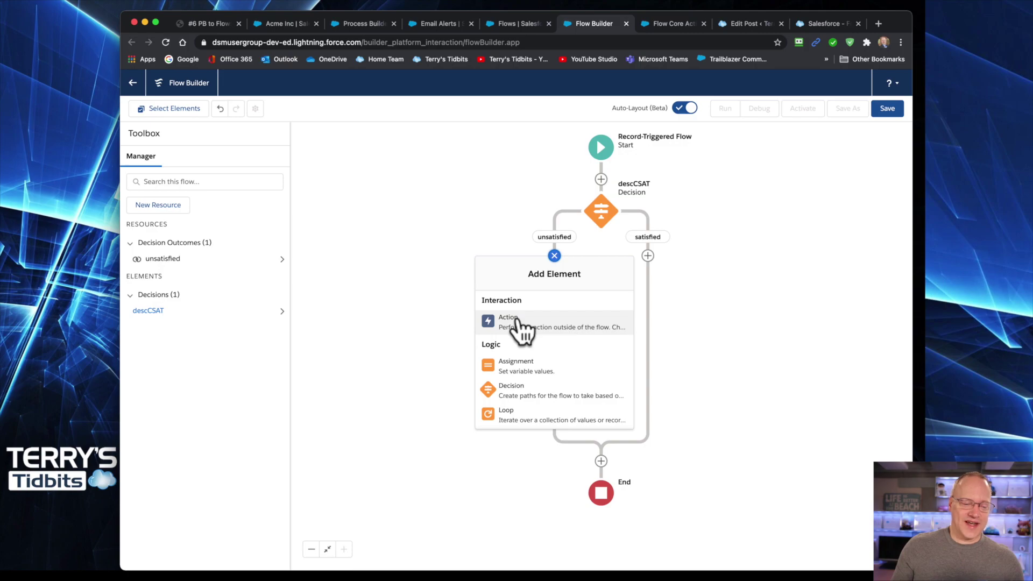
# - Start an action on the unsatisfied branch filtered by 'email', then check Process Builder's manager email alert
pyautogui.click(511, 321)
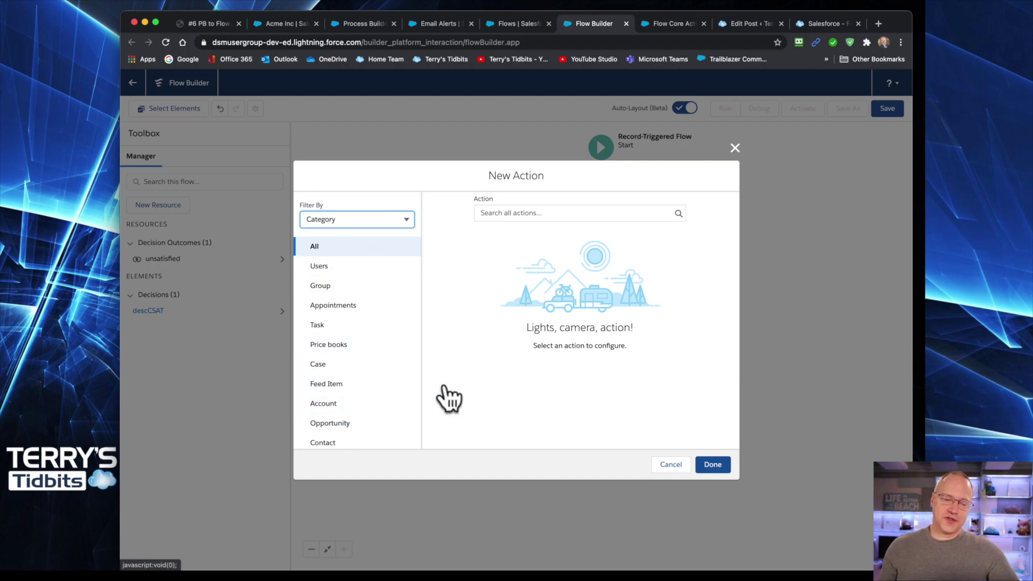
pyautogui.click(514, 213)
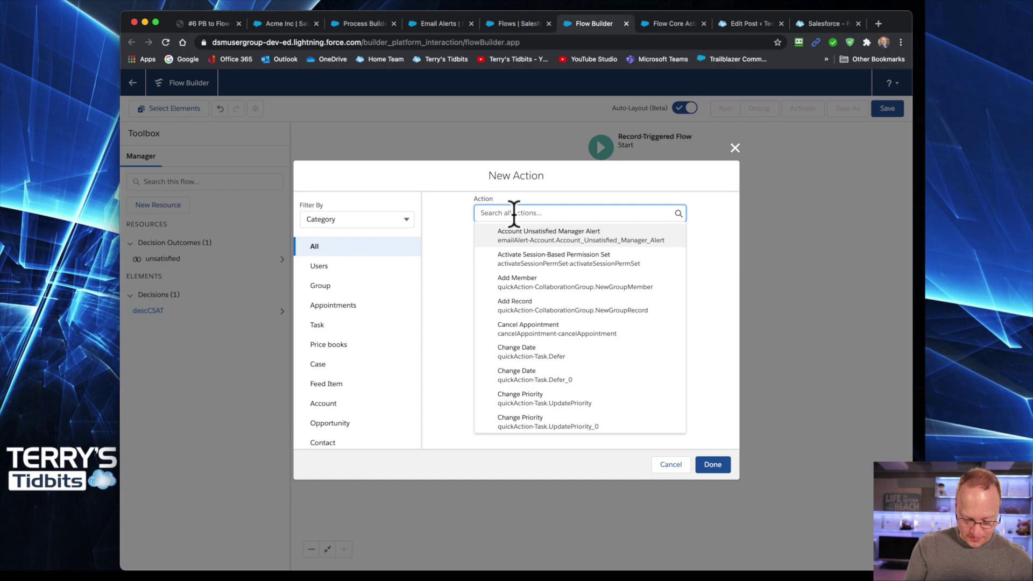
pyautogui.write('email')
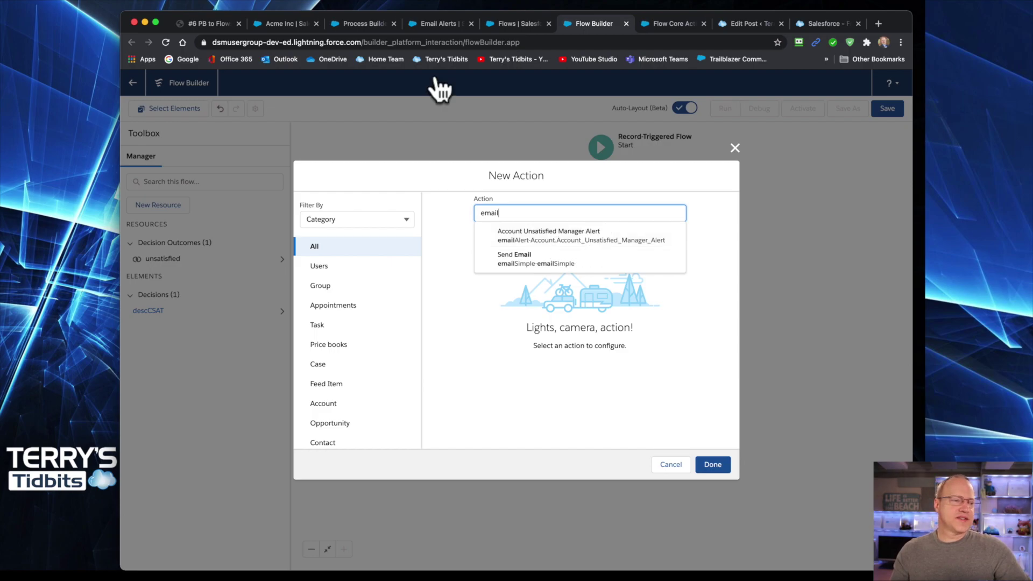
pyautogui.click(345, 24)
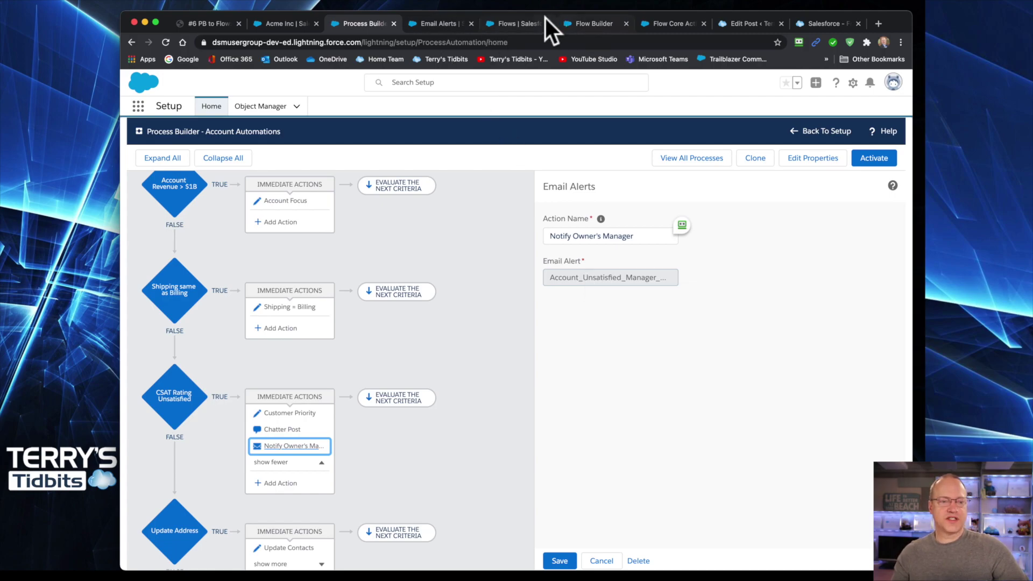
pyautogui.click(602, 24)
pyautogui.click(544, 213)
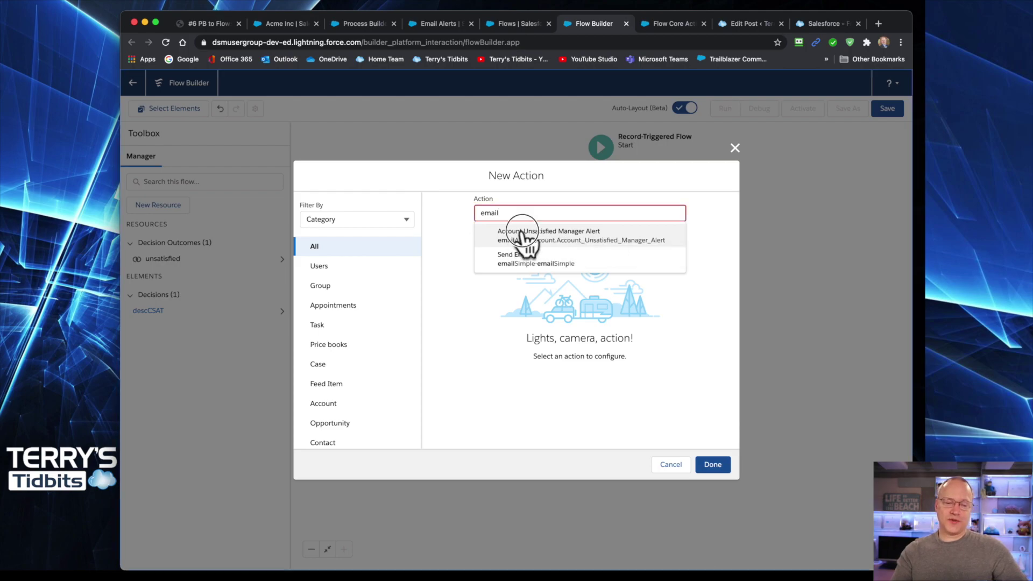
# - Choose the Account Unsatisfied Manager Alert action and label it 'email manager'
pyautogui.click(521, 235)
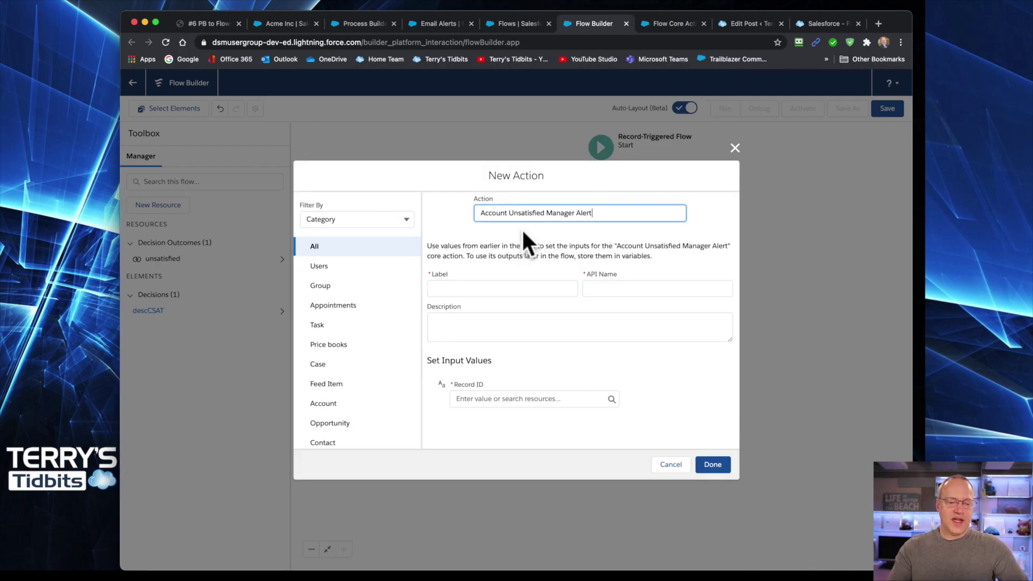
pyautogui.click(478, 289)
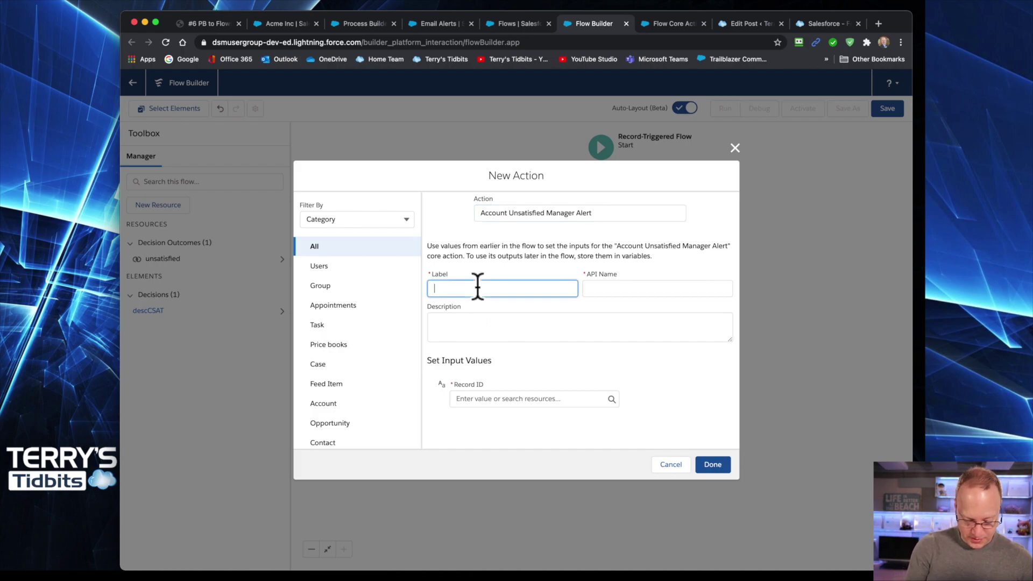
pyautogui.write('email ma')
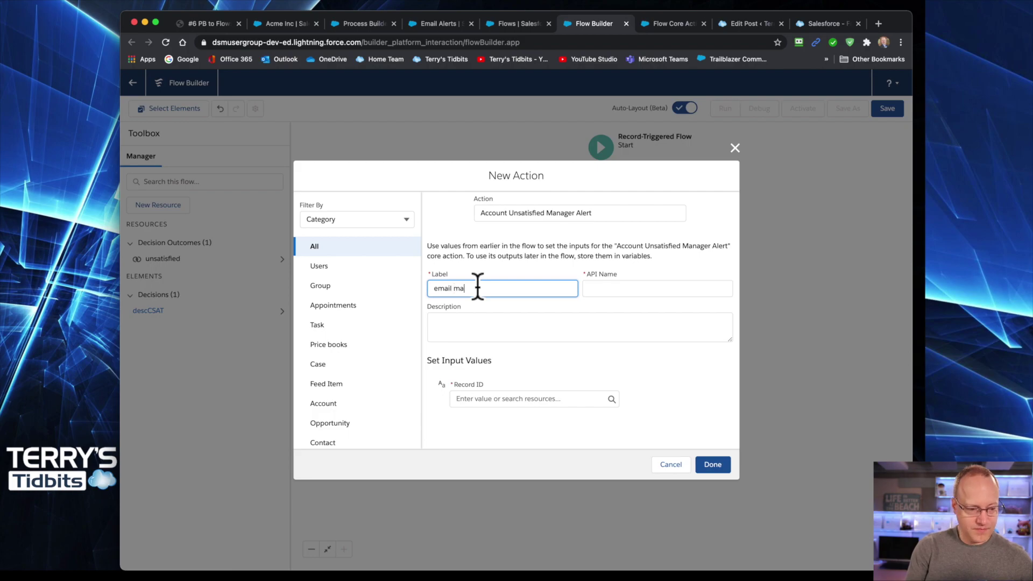
pyautogui.write('nag')
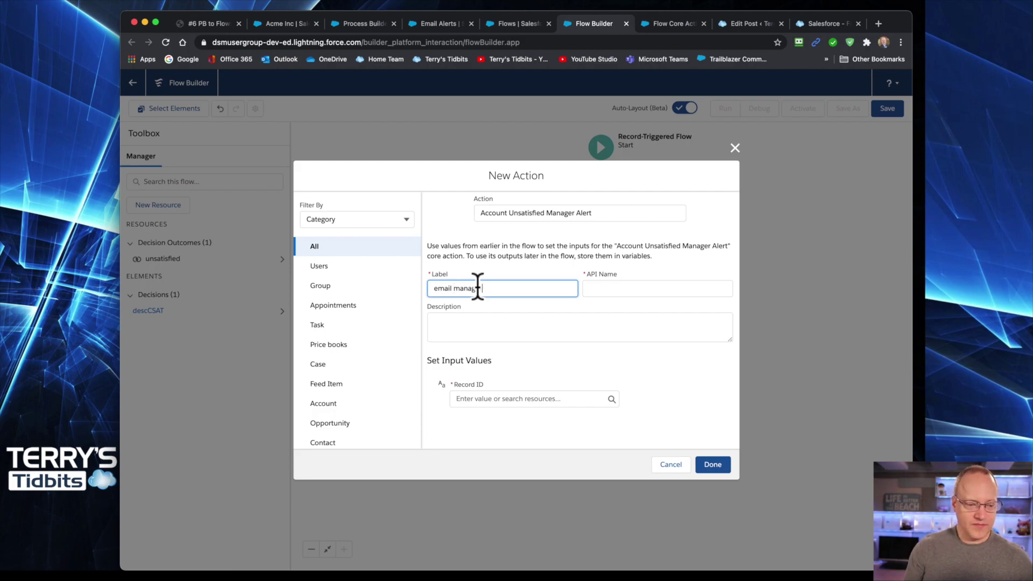
pyautogui.write('er')
pyautogui.press('Tab')
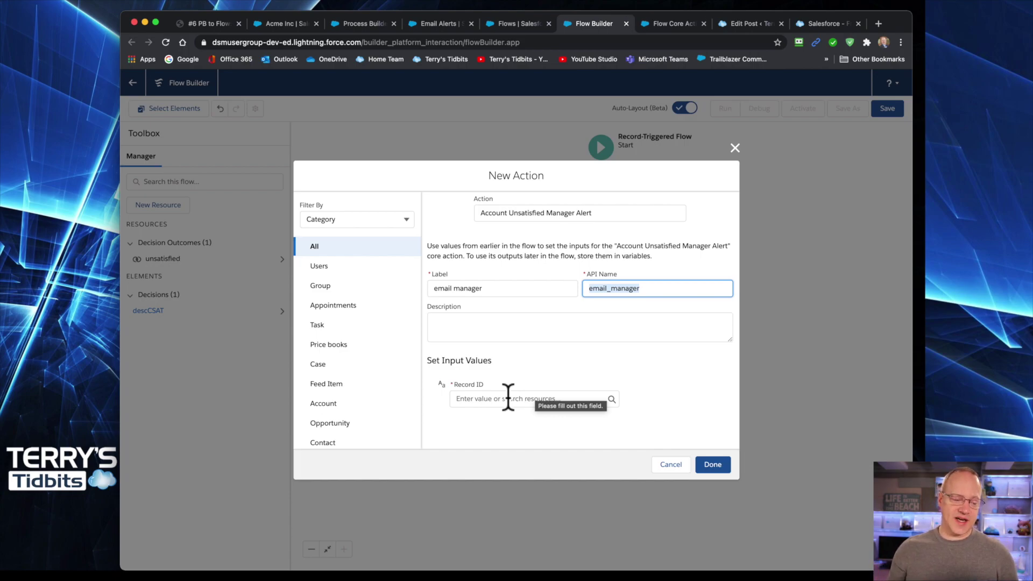
# - Set Record ID to the triggering record's Id ({!$Record.Id}) and save the action
pyautogui.click(498, 399)
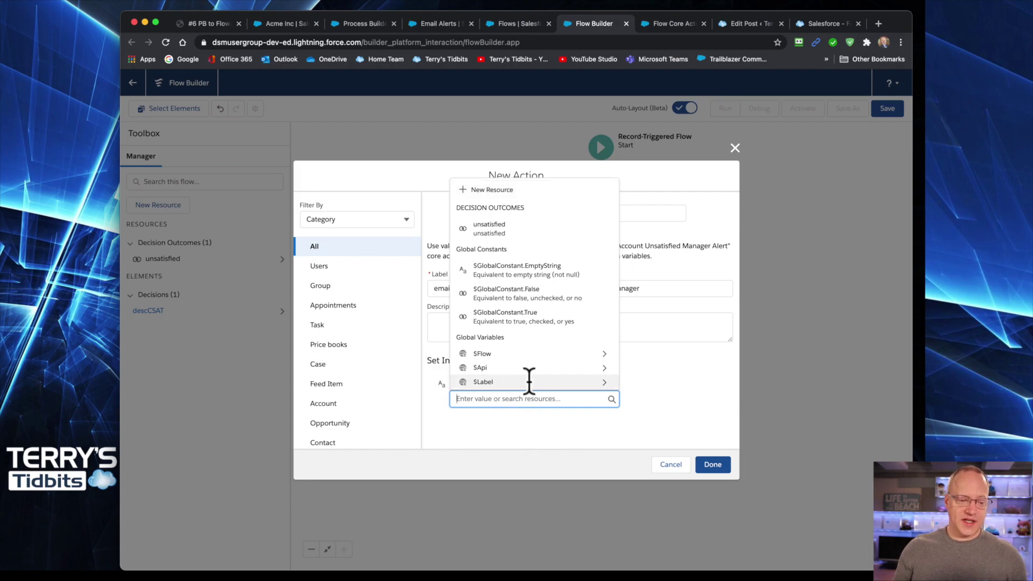
pyautogui.scroll(-3, 530, 366)
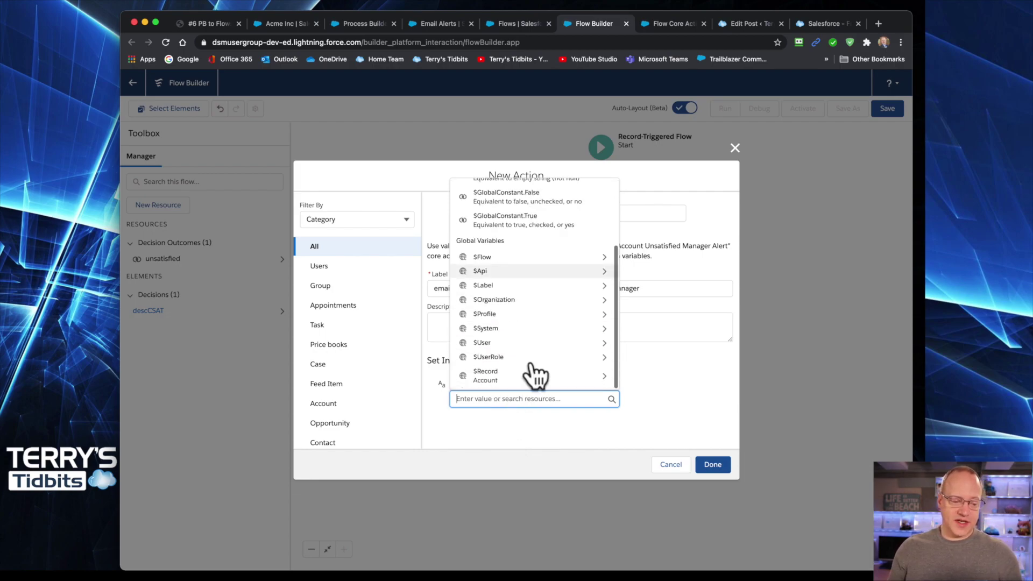
pyautogui.click(504, 377)
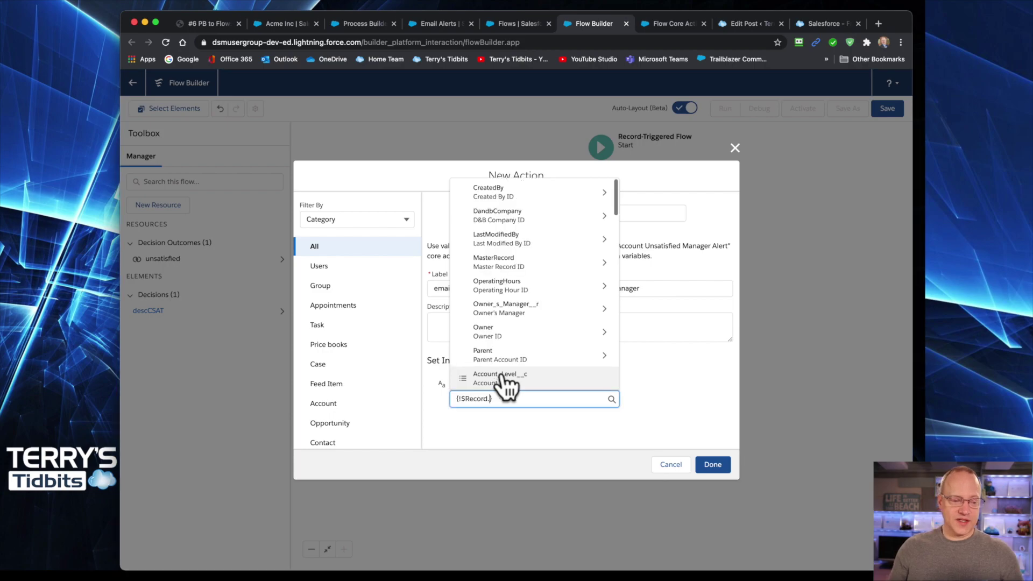
pyautogui.scroll(-5, 533, 350)
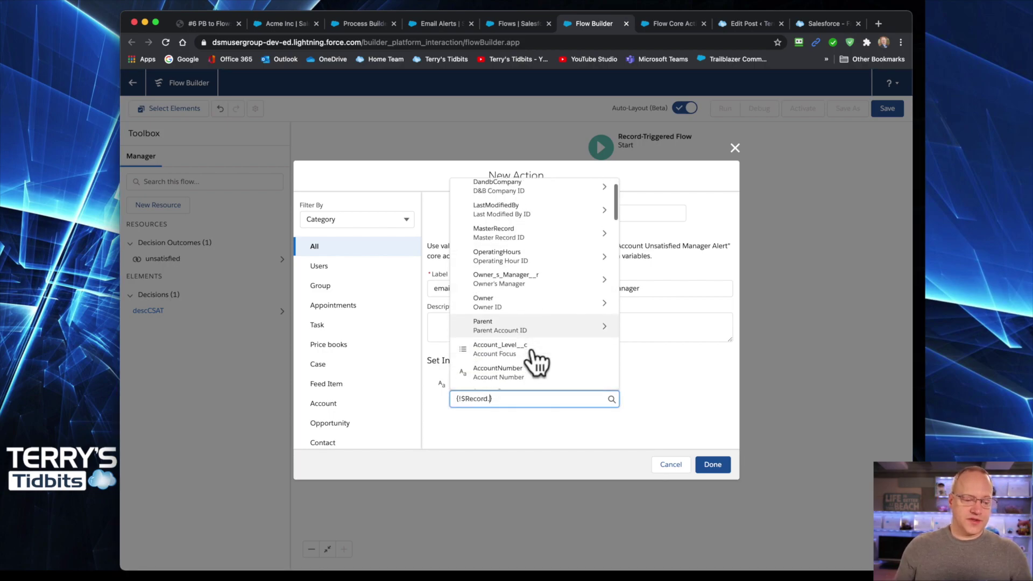
pyautogui.scroll(-2, 536, 361)
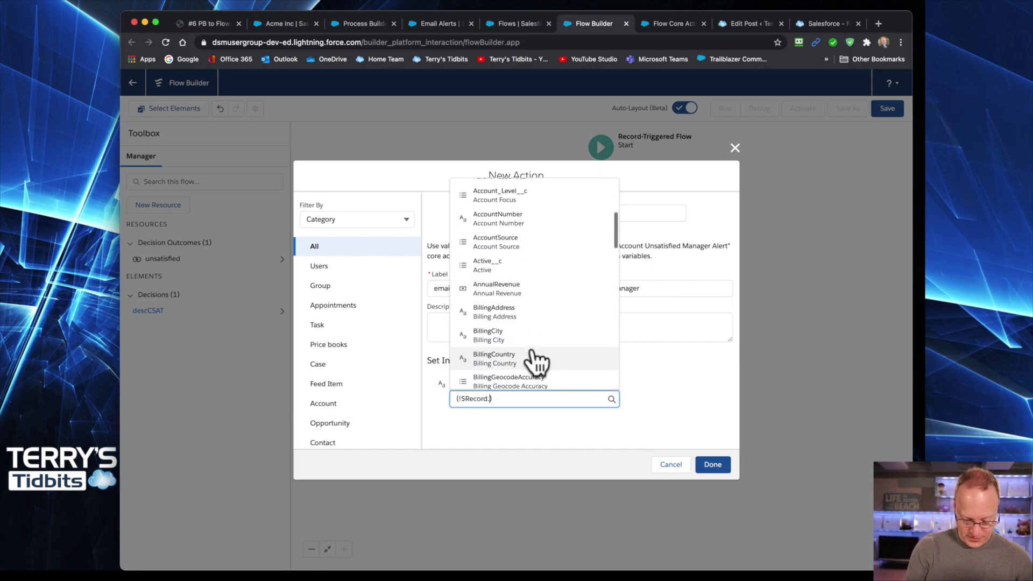
pyautogui.write('account')
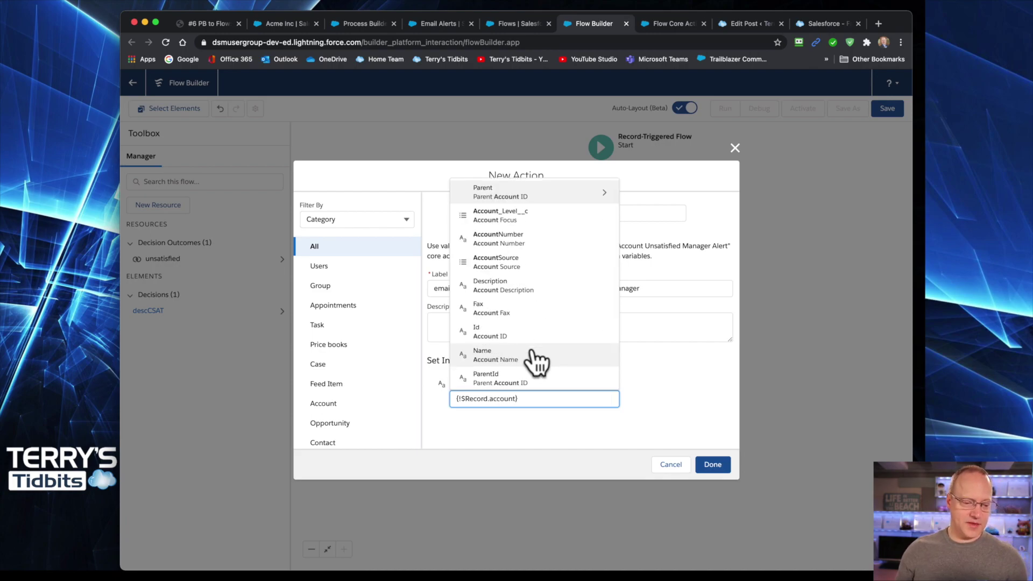
pyautogui.click(484, 332)
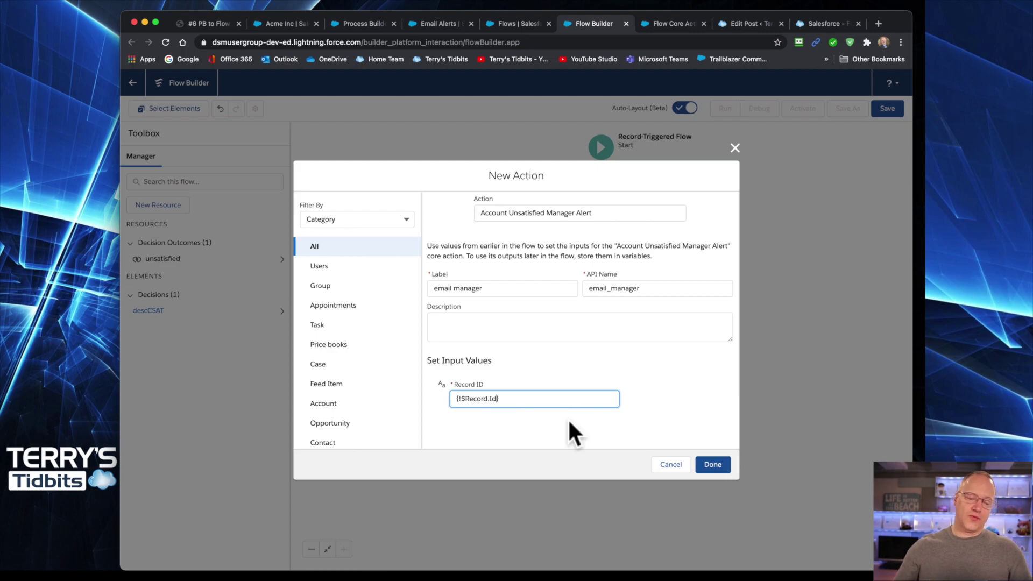
pyautogui.click(716, 466)
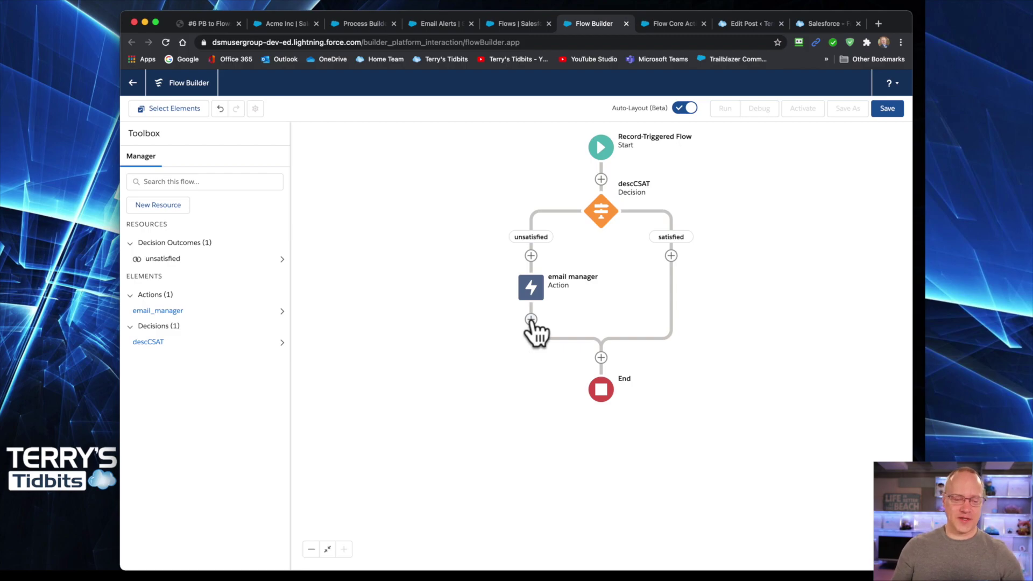
# - Open the Add Element choices on the connector below the email manager action
pyautogui.click(532, 320)
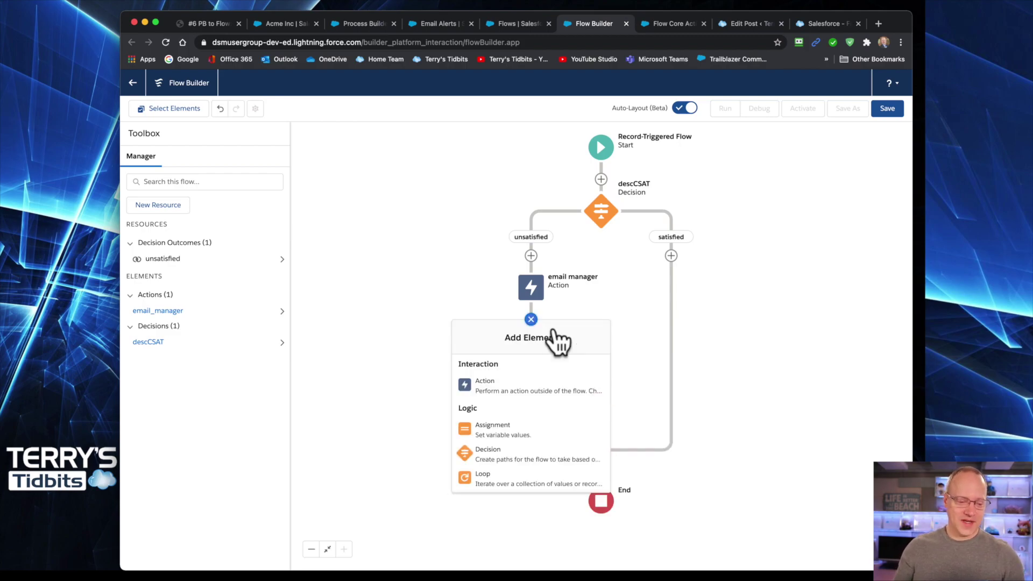
# - Add a Send Email core action after email manager, found by searching 'email'
pyautogui.click(489, 385)
pyautogui.click(533, 210)
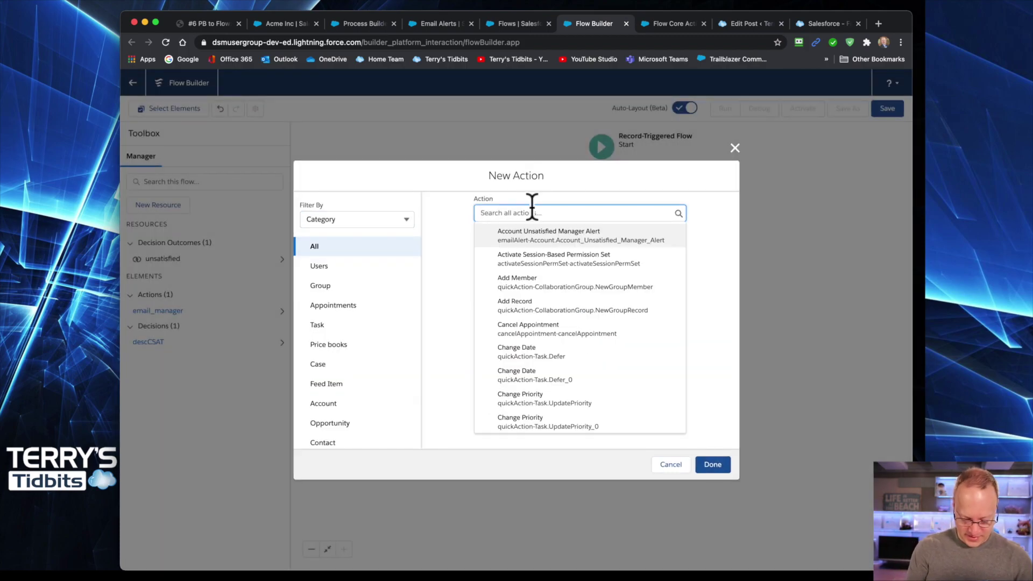
pyautogui.write('email')
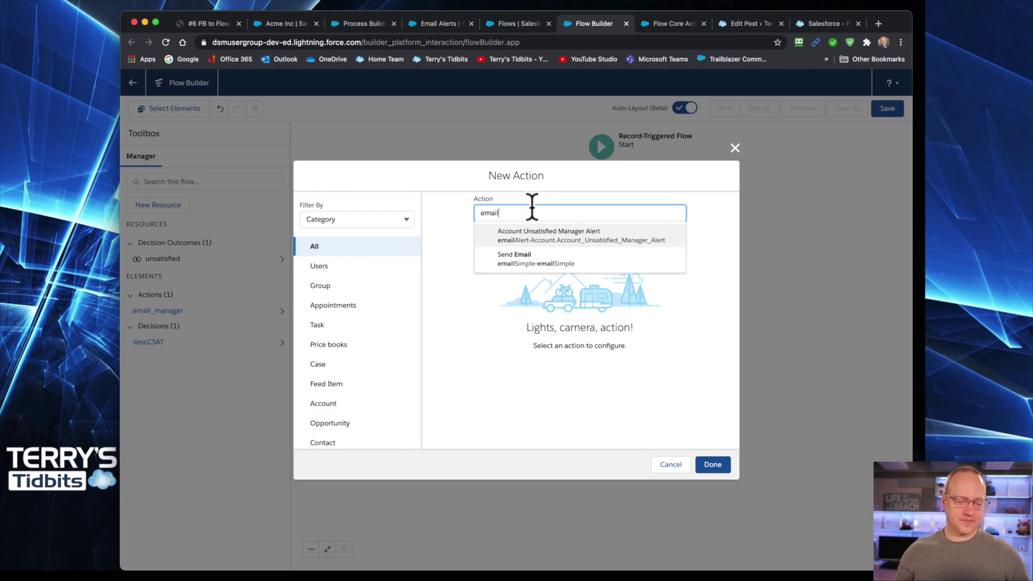
pyautogui.click(528, 263)
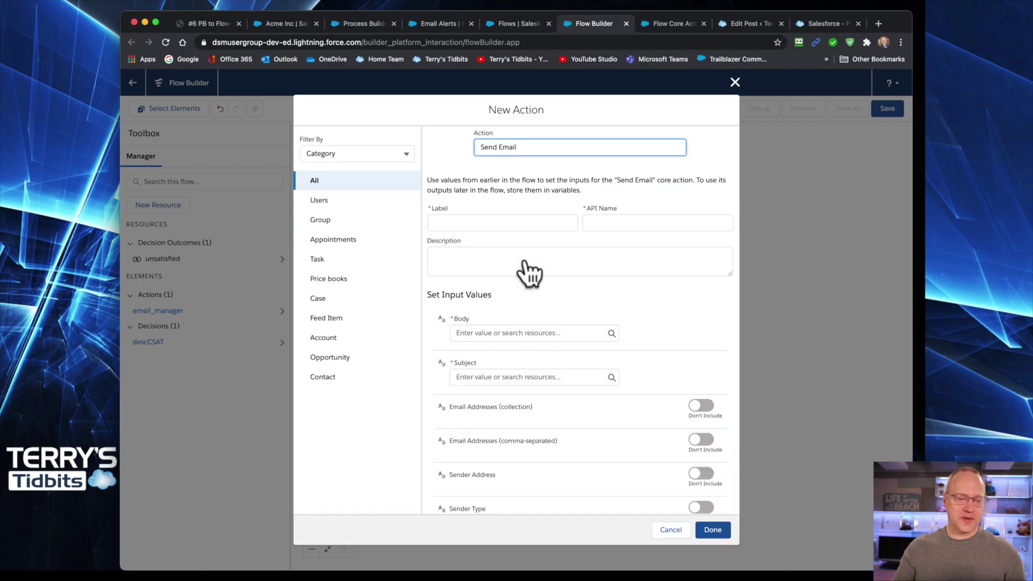
# - Label the action 'sent email' and bring up the resource choices for the Body
pyautogui.click(469, 222)
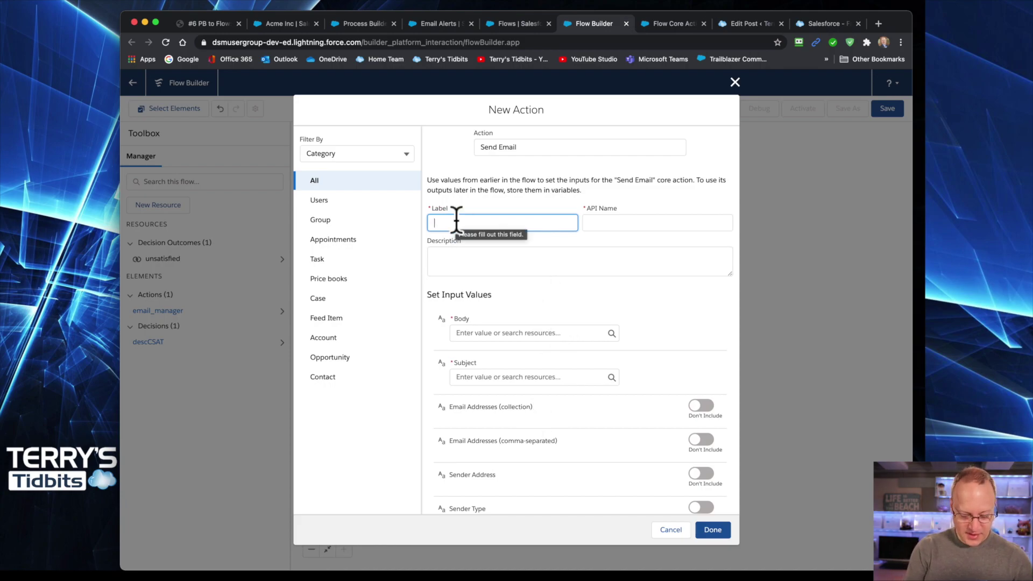
pyautogui.write('set')
pyautogui.write('nt email')
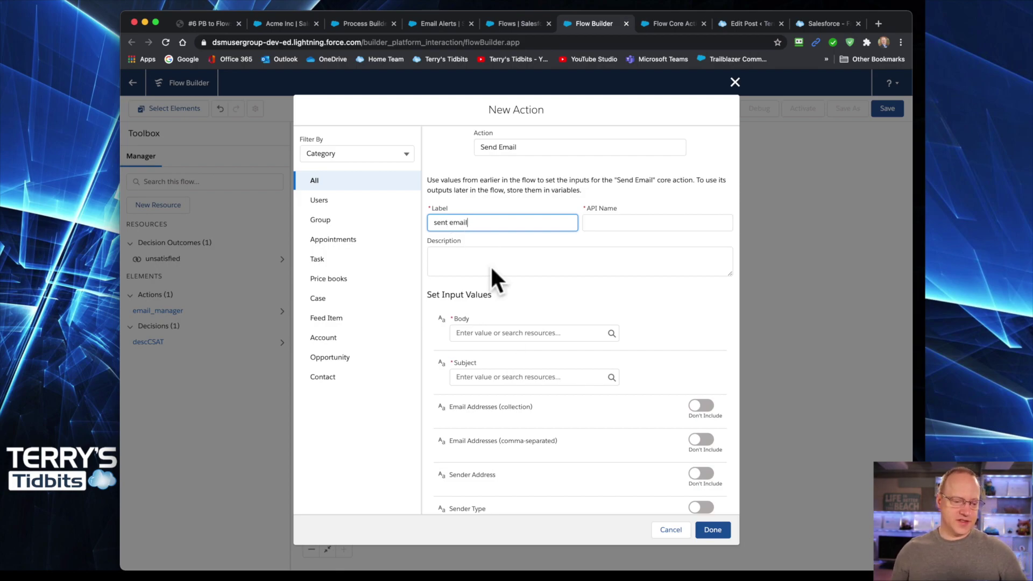
pyautogui.scroll(-1, 529, 338)
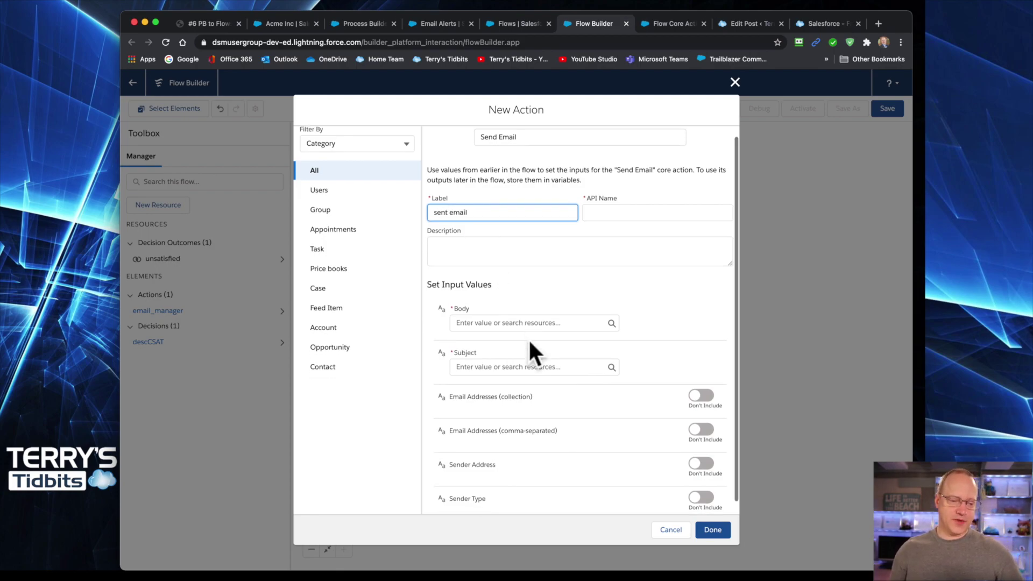
pyautogui.click(484, 311)
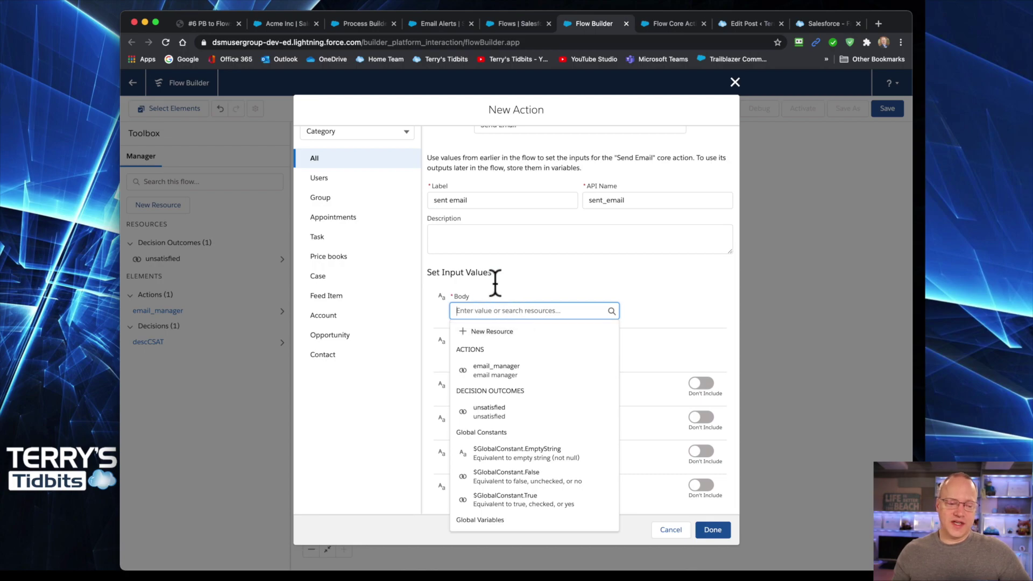
pyautogui.click(492, 284)
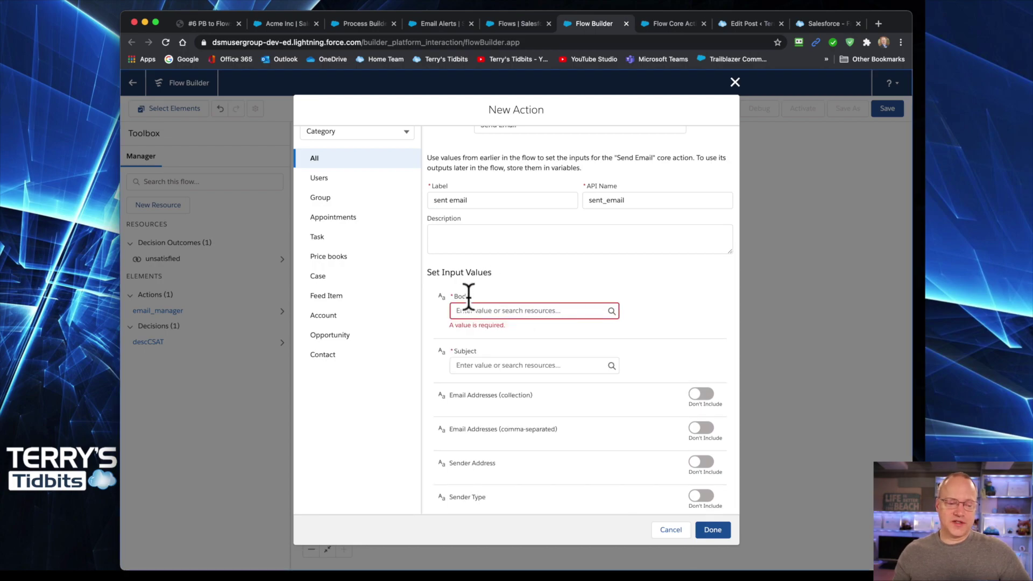
pyautogui.click(526, 312)
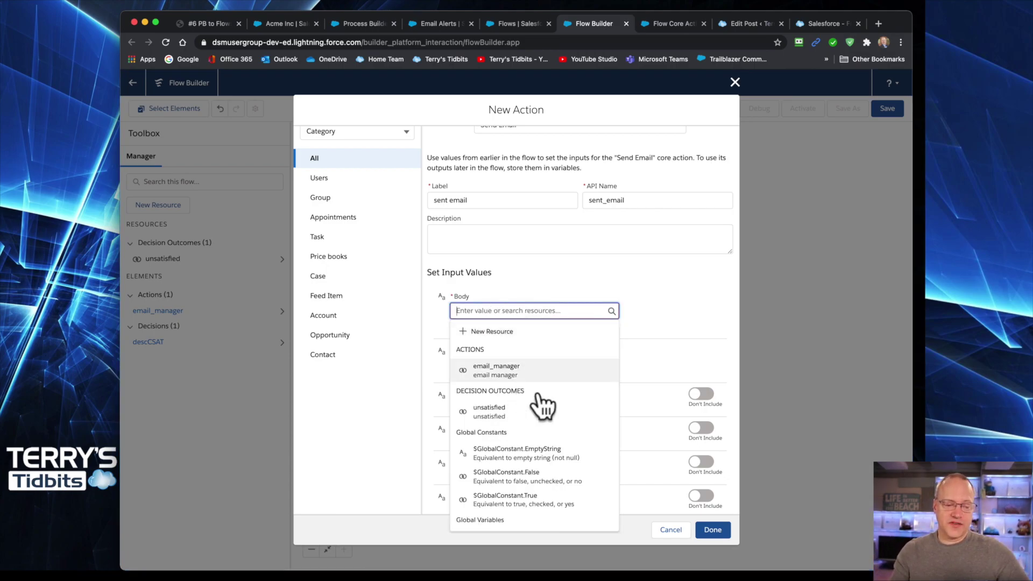
pyautogui.click(486, 332)
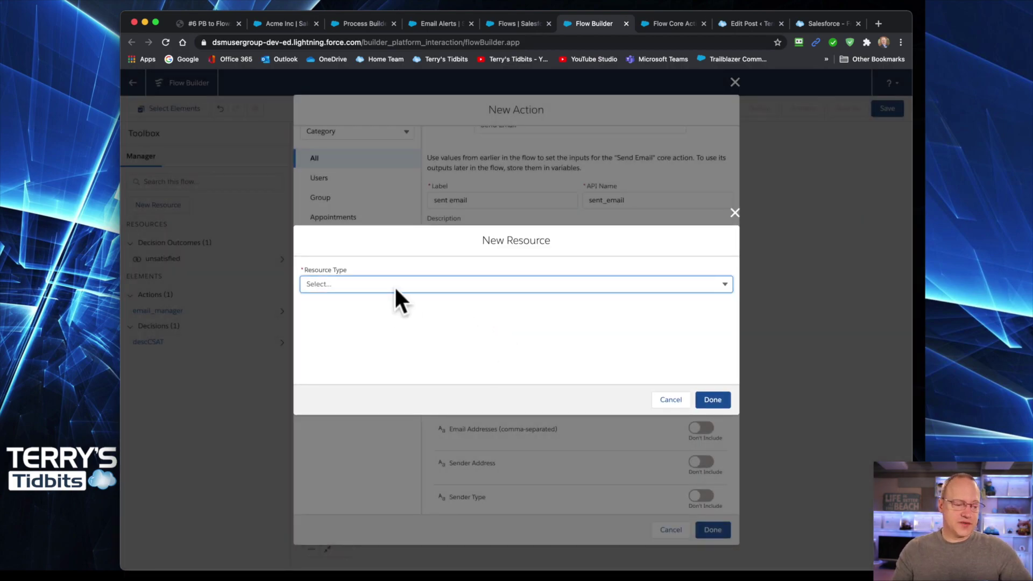
pyautogui.click(395, 284)
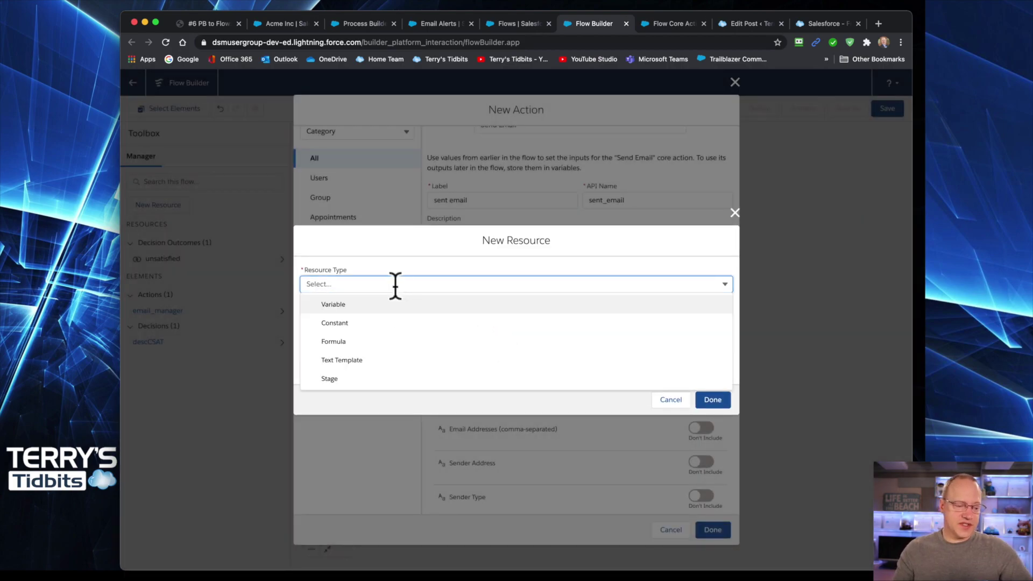
pyautogui.click(369, 362)
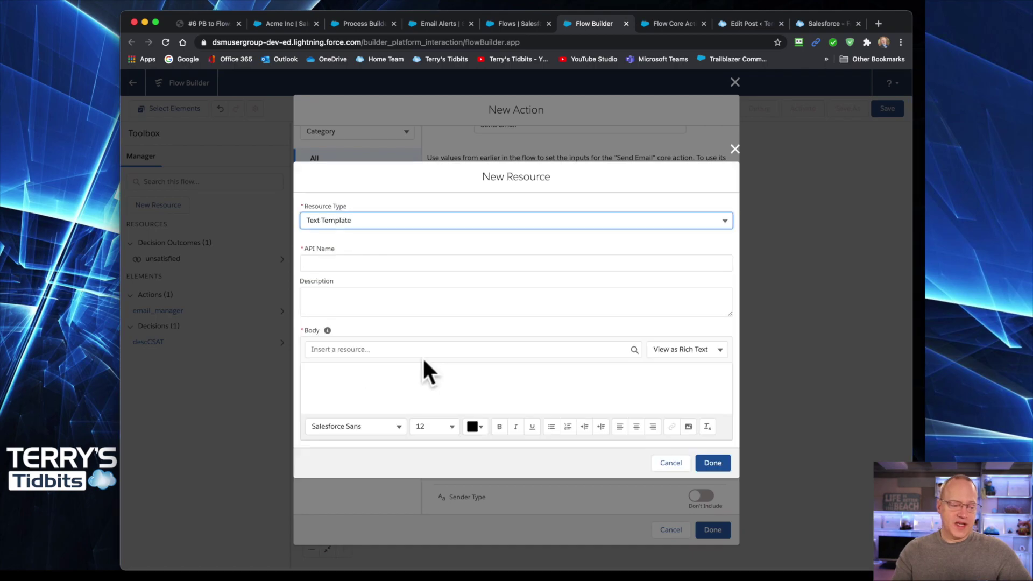
pyautogui.click(327, 371)
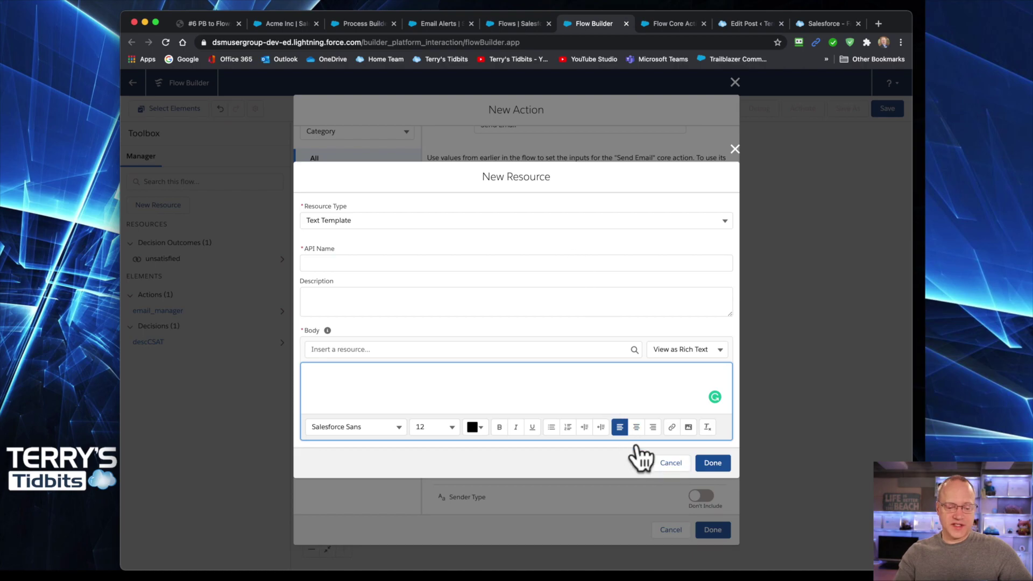
pyautogui.click(669, 464)
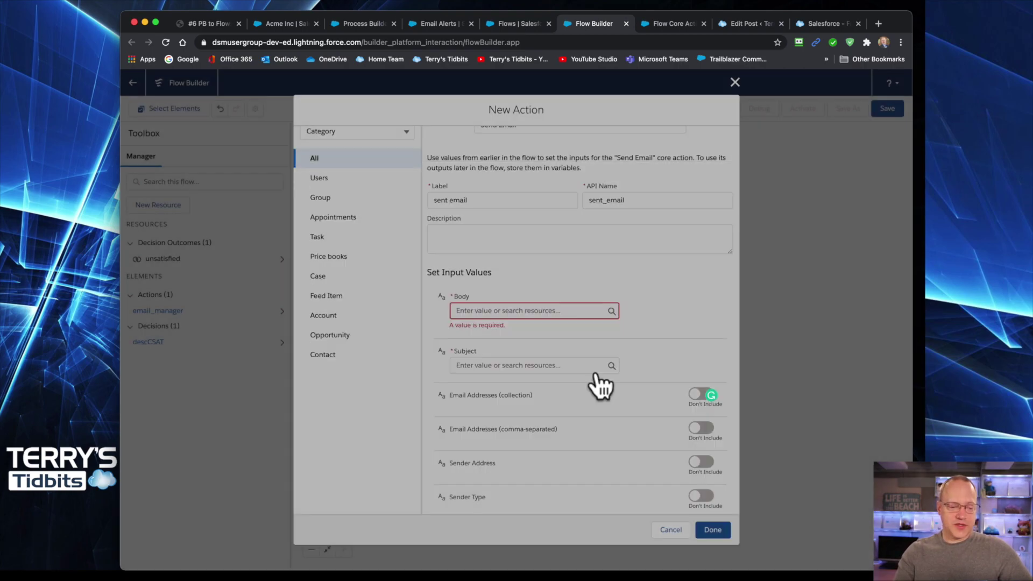
pyautogui.click(528, 312)
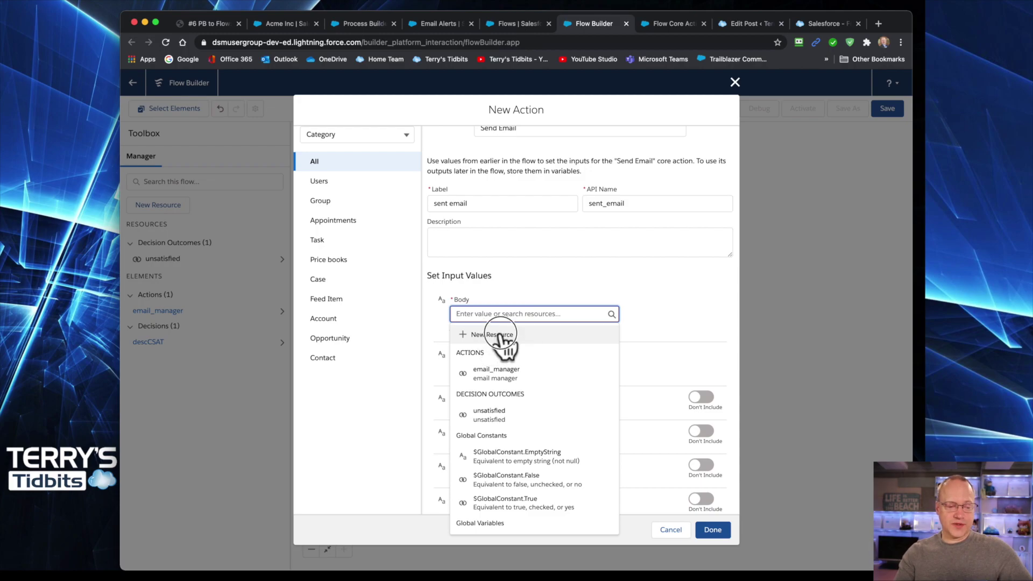
pyautogui.click(499, 336)
pyautogui.click(381, 284)
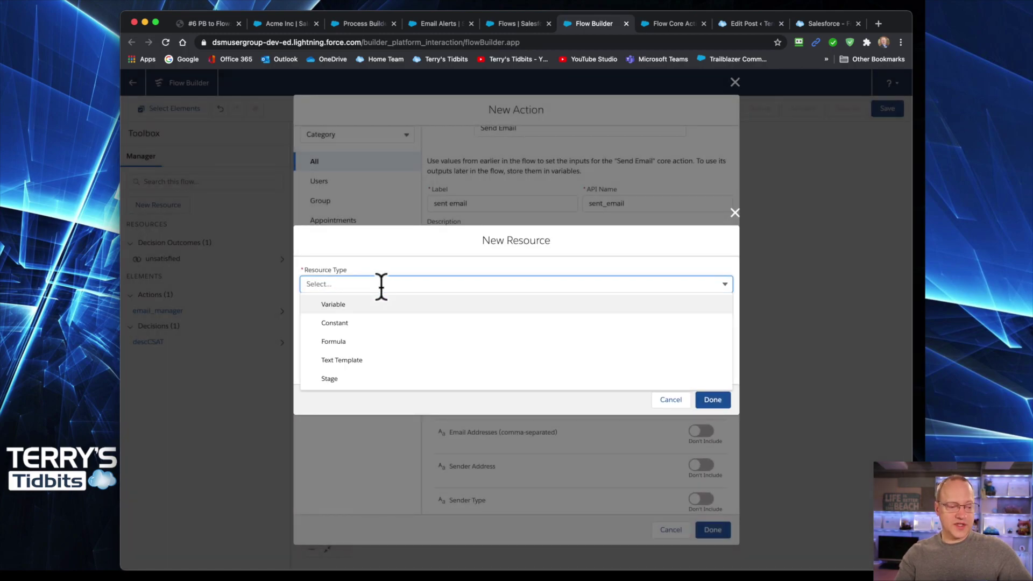
pyautogui.click(348, 360)
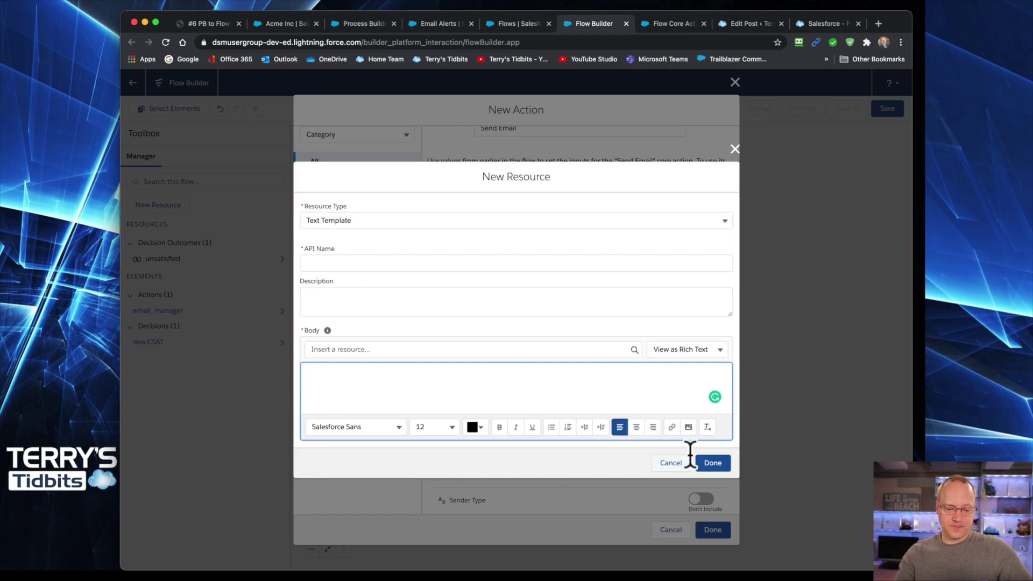
pyautogui.click(687, 350)
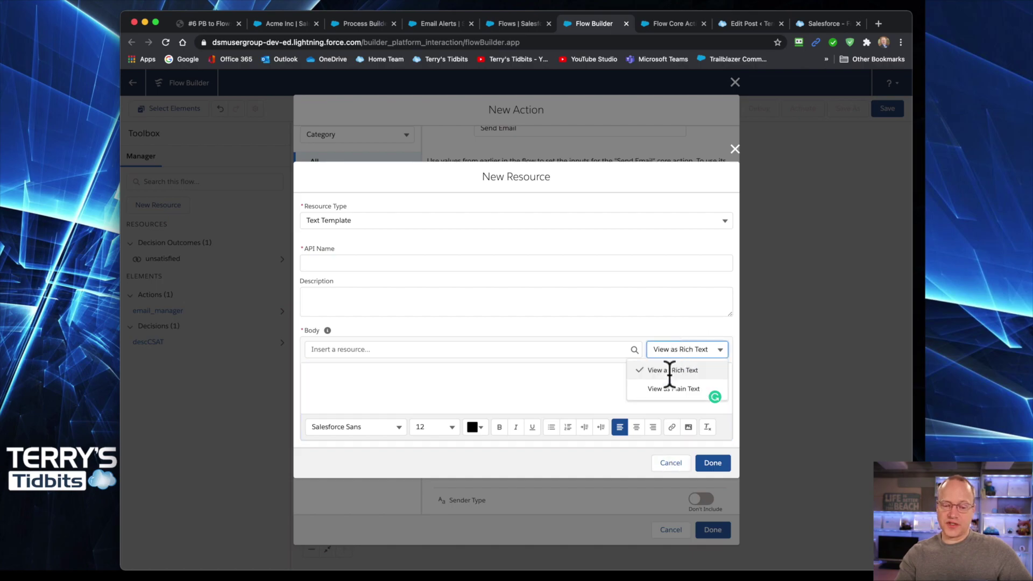
pyautogui.click(672, 387)
pyautogui.click(670, 367)
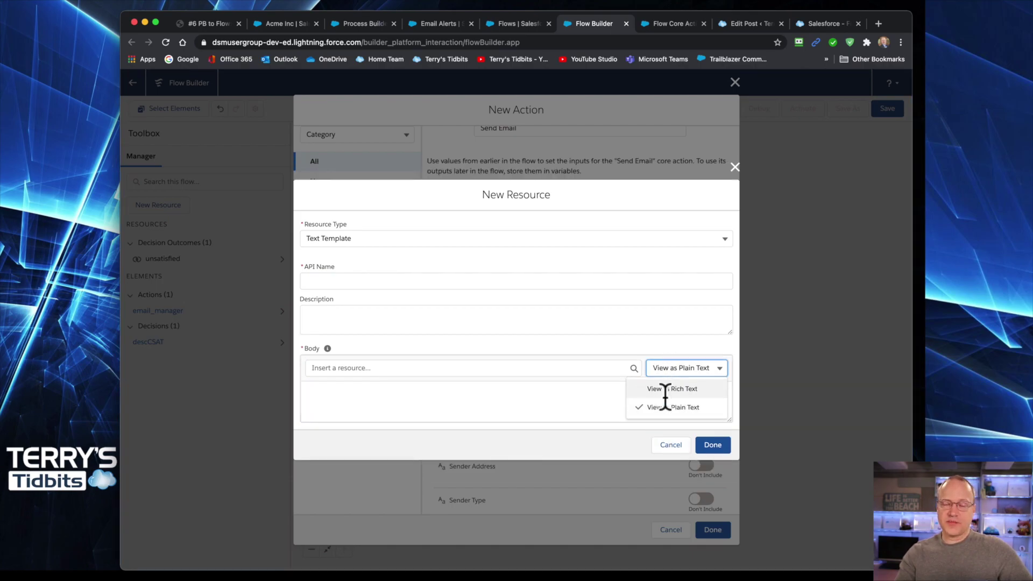
pyautogui.click(554, 398)
pyautogui.click(669, 445)
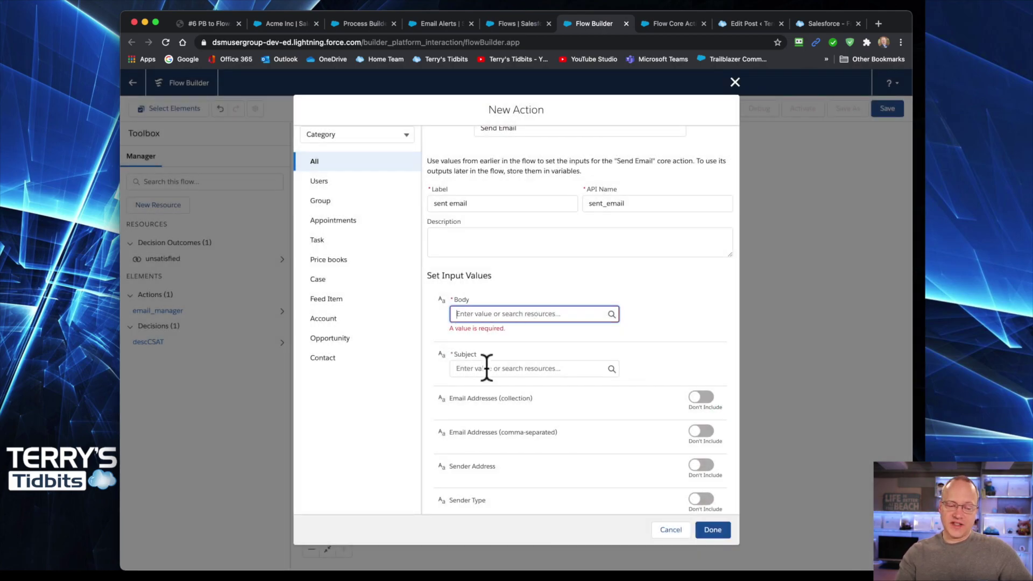
pyautogui.click(487, 369)
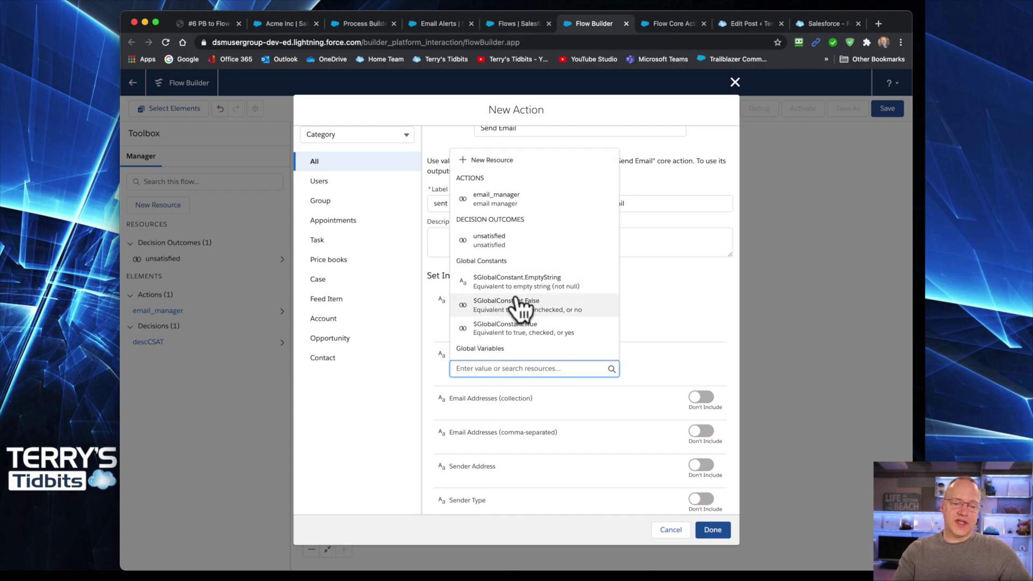
# - Enter 'Alert Unhappy Customer' as the Subject after abandoning a new-resource attempt
pyautogui.click(502, 162)
pyautogui.click(367, 289)
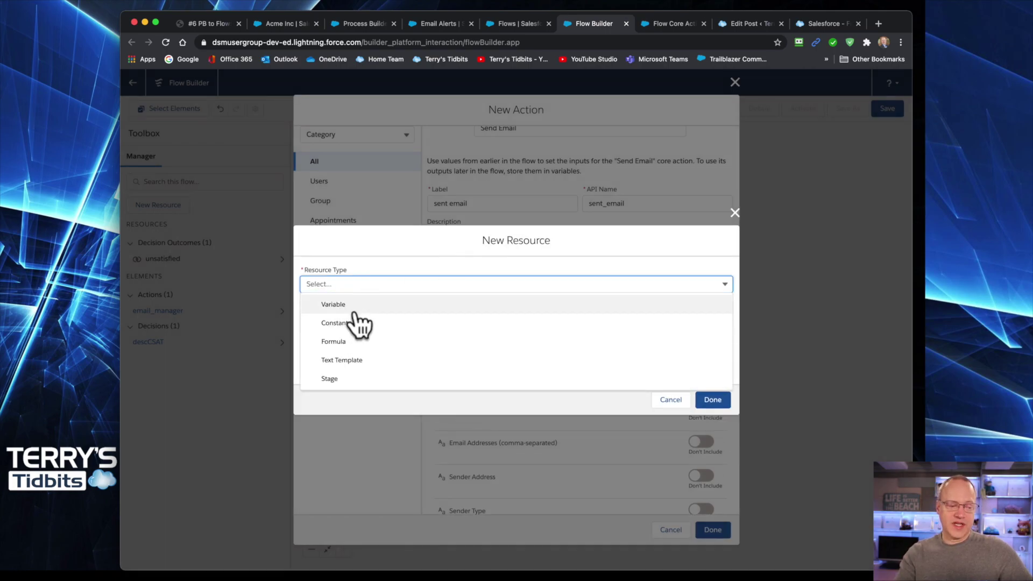
pyautogui.click(671, 400)
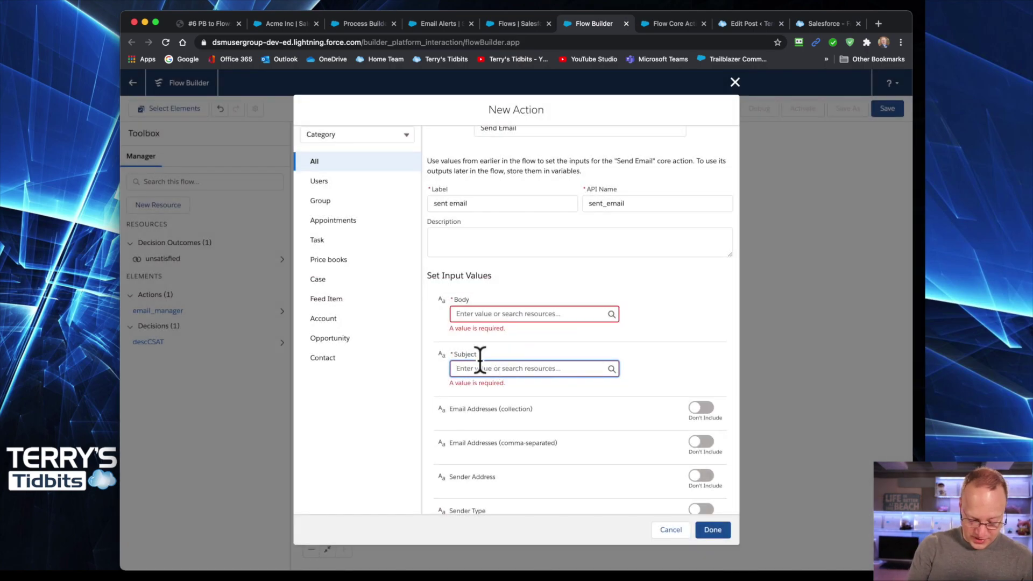
pyautogui.write('Alert ')
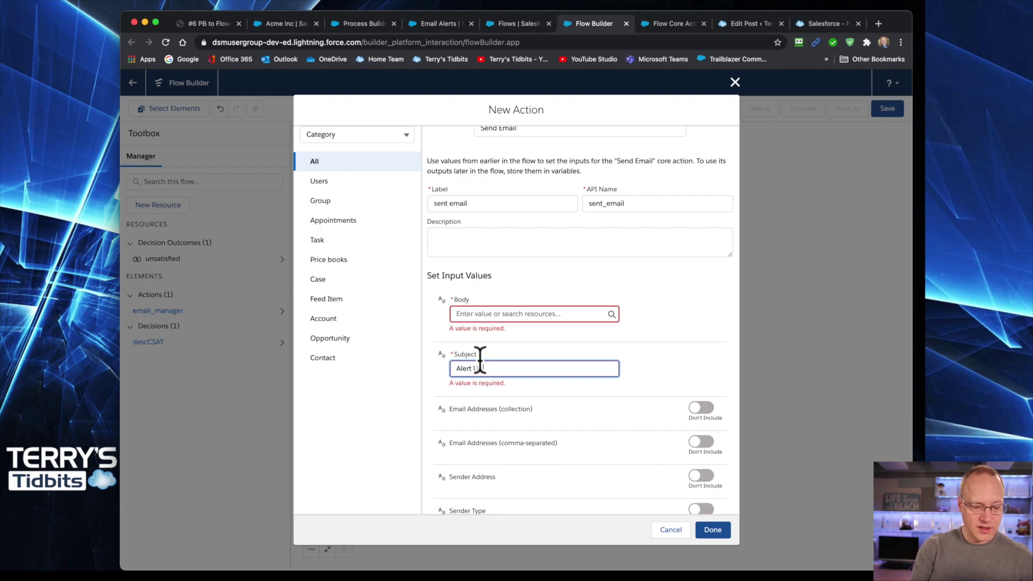
pyautogui.write('Unhappy')
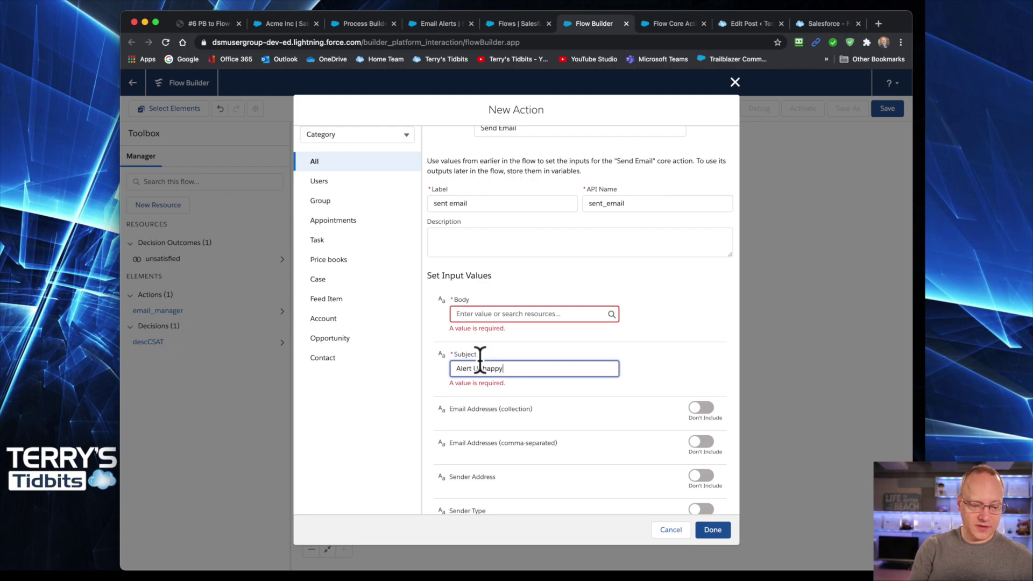
pyautogui.write(' Cust')
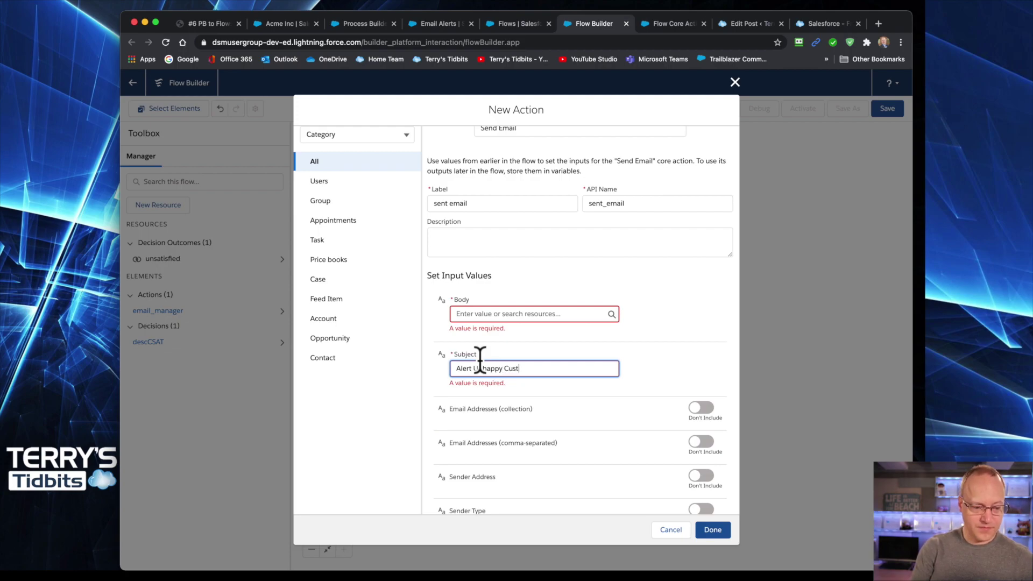
pyautogui.write('omer')
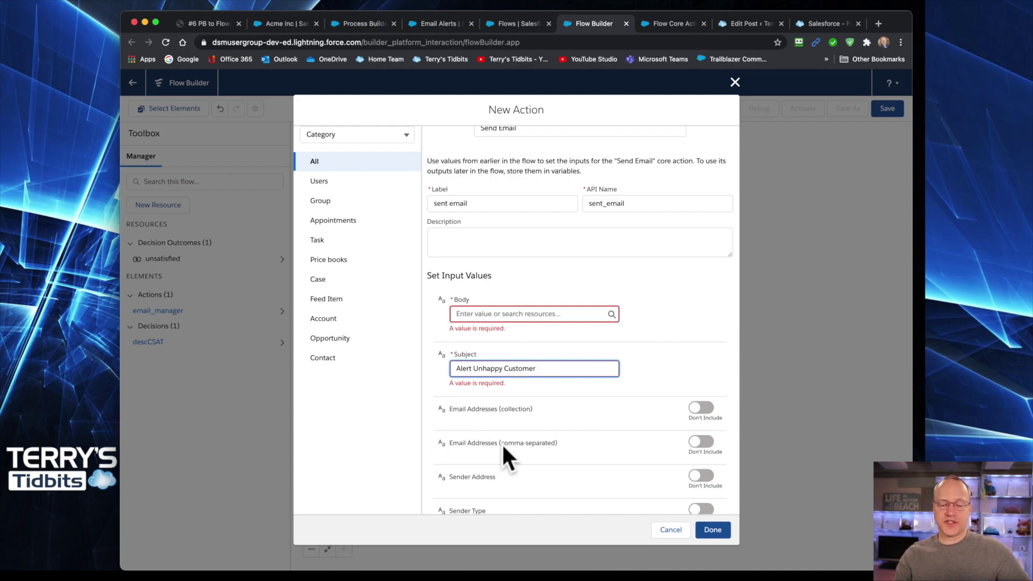
# - Include the comma-separated Email Addresses input, keep the collection excluded, and type a recipient address
pyautogui.click(699, 407)
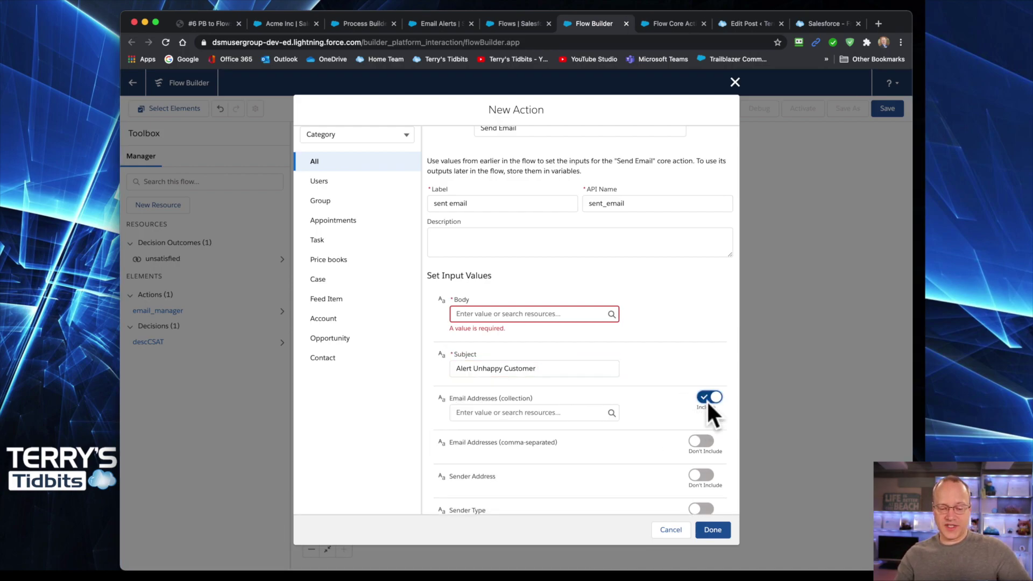
pyautogui.click(703, 397)
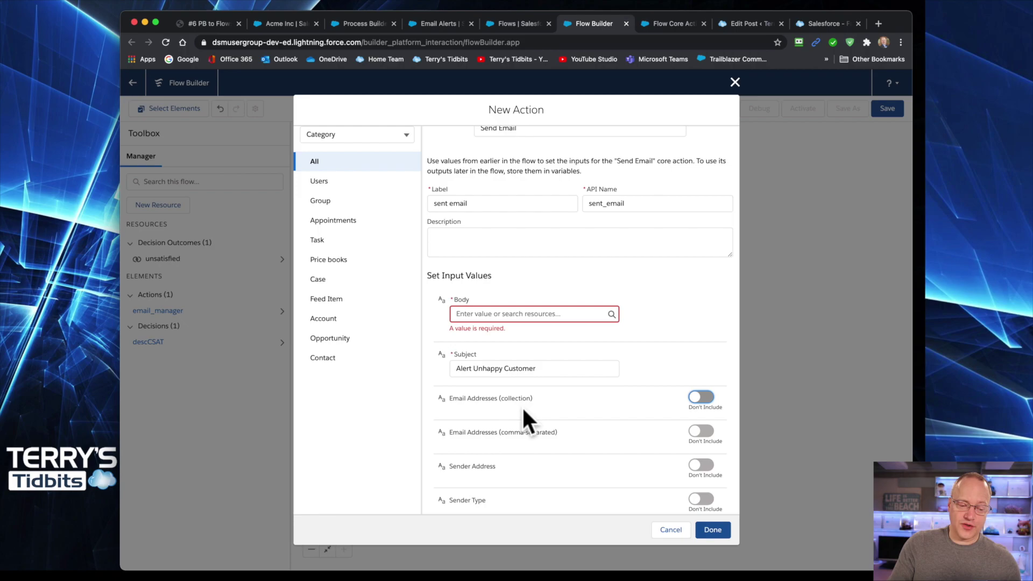
pyautogui.click(702, 432)
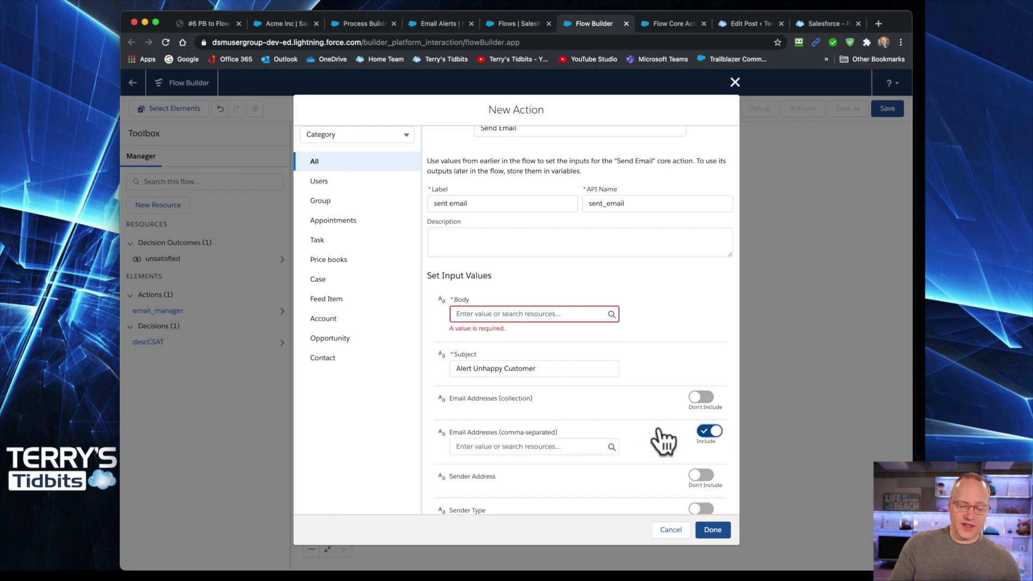
pyautogui.click(543, 446)
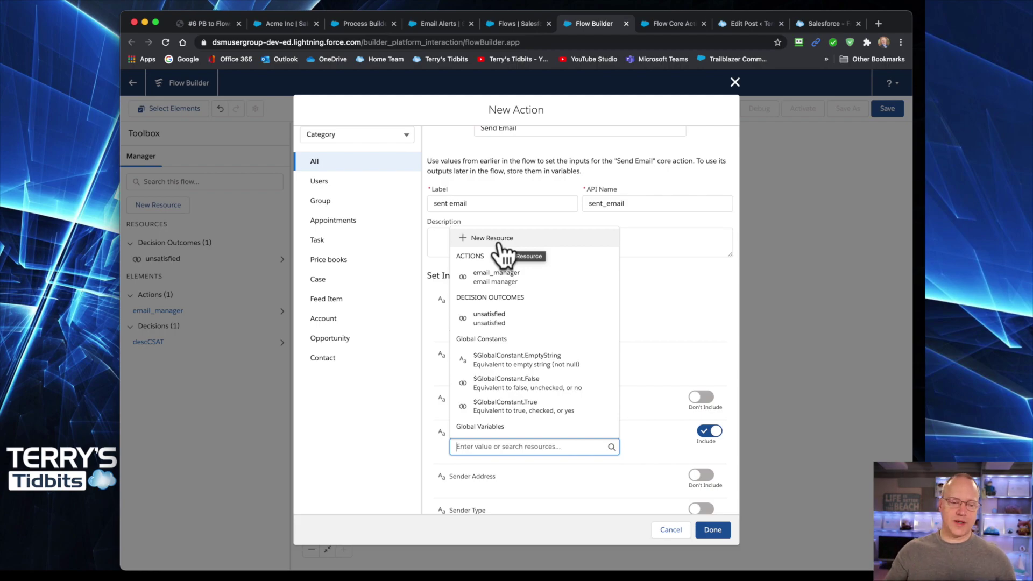
pyautogui.click(648, 354)
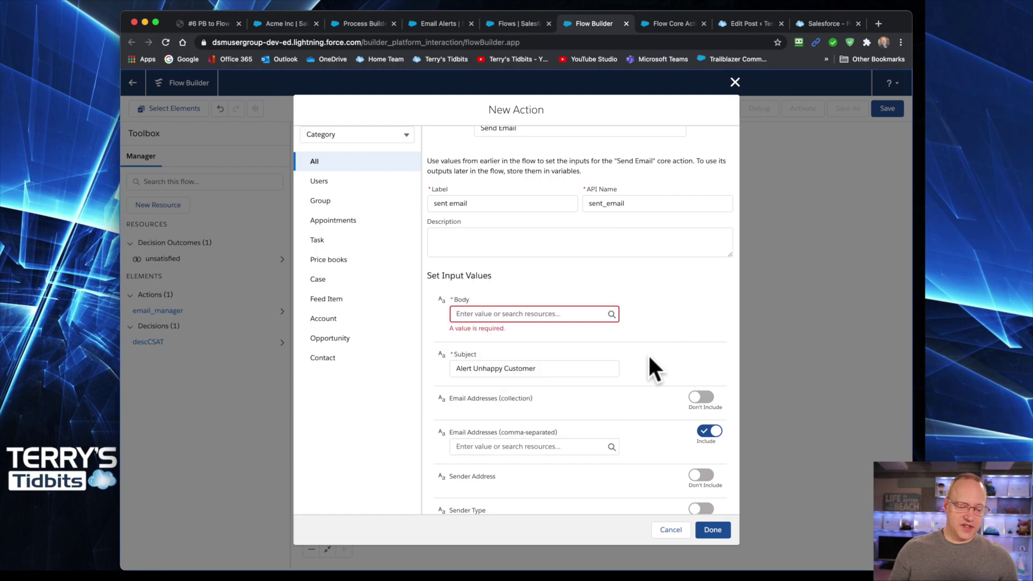
pyautogui.click(474, 445)
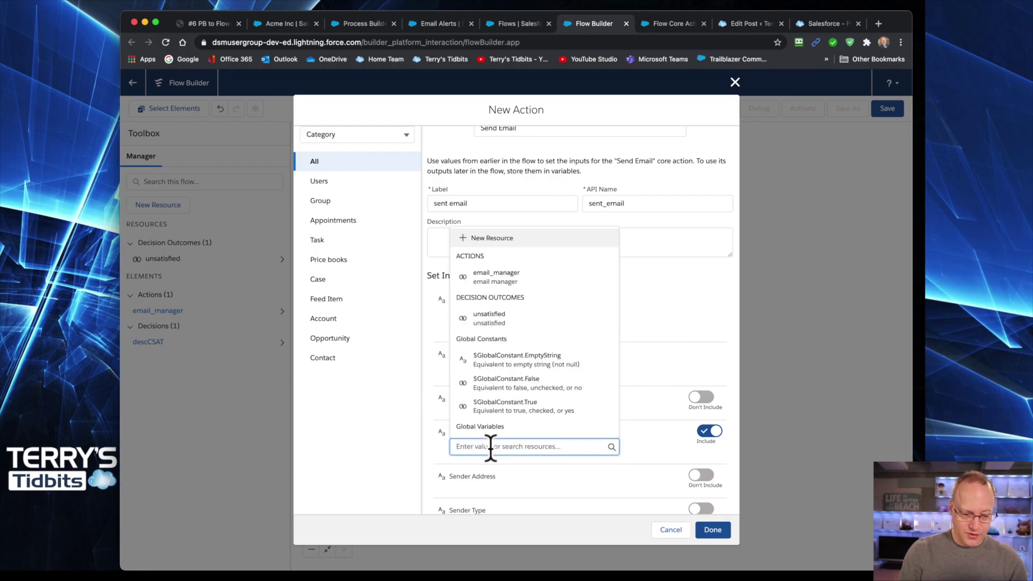
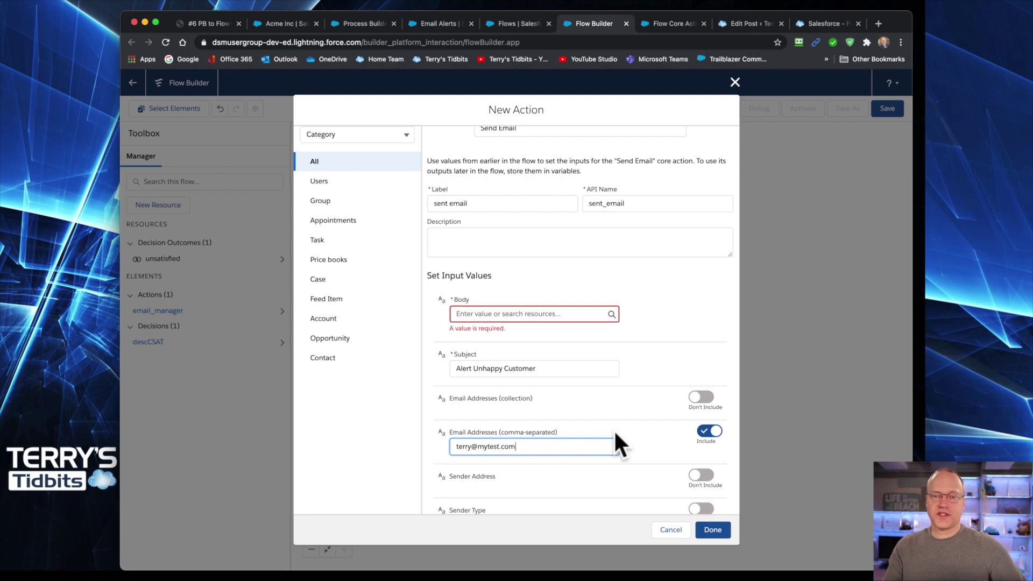
# - Finish the recipient e-mail address and scroll further down the New Action dialog
pyautogui.scroll(-2, 651, 446)
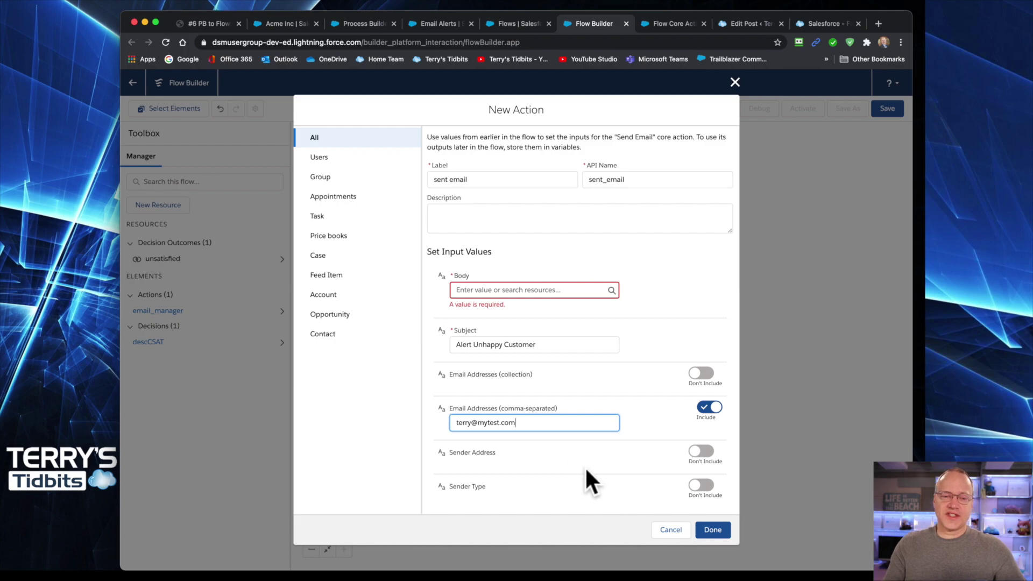
# - Review the Send Email help article's Sender Type values (DefaultWorkflowUser, OrgWideEmailAddress) and Sender Address description
pyautogui.click(667, 22)
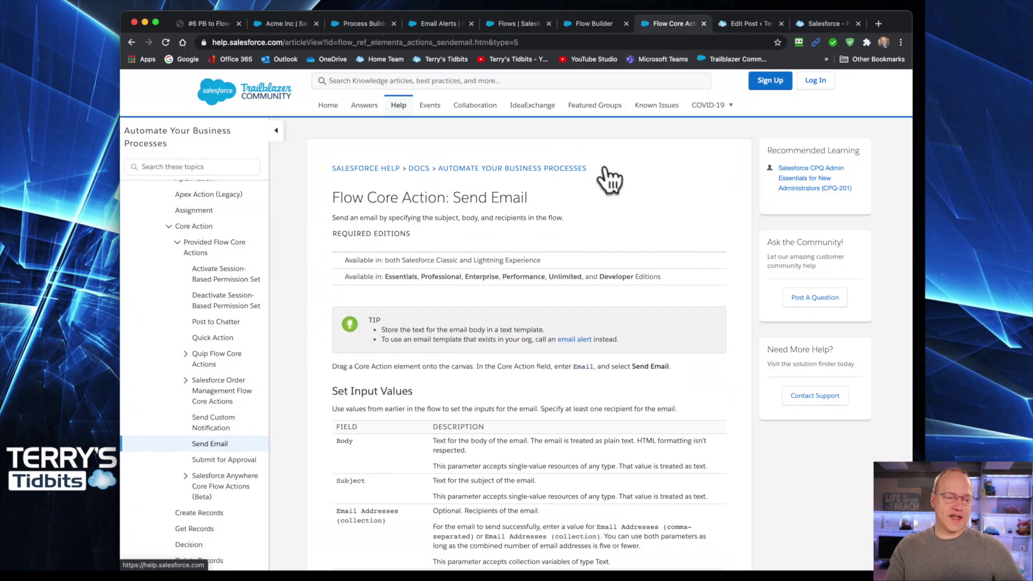
pyautogui.scroll(-5, 555, 277)
pyautogui.scroll(-3, 555, 276)
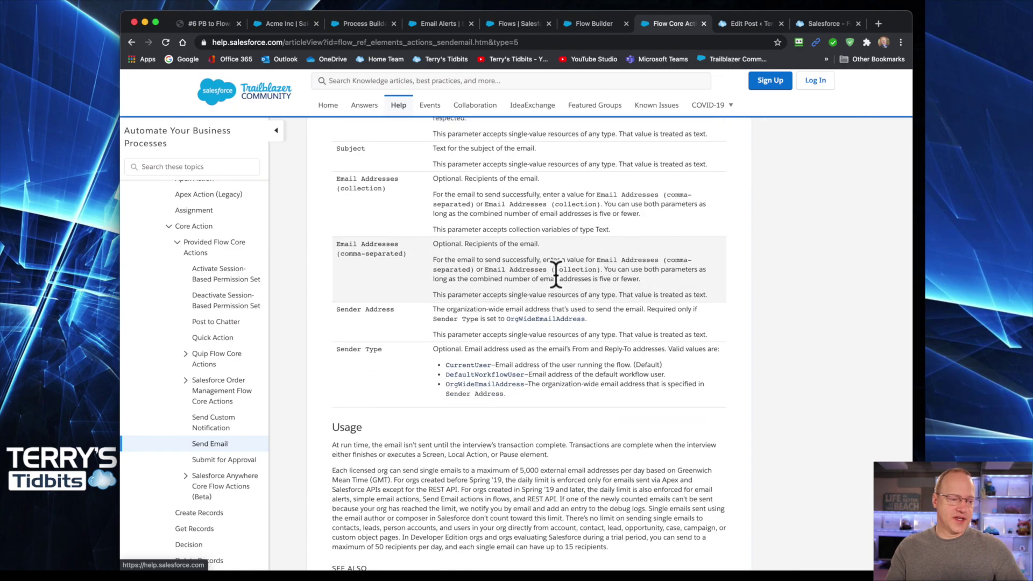
pyautogui.scroll(2, 555, 276)
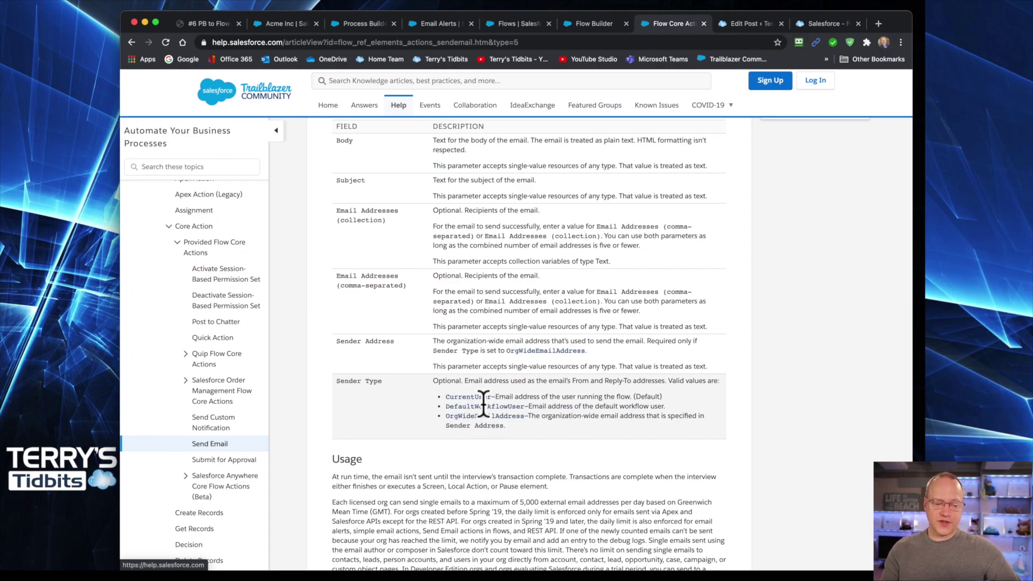
pyautogui.moveTo(446, 406); pyautogui.dragTo(526, 404)
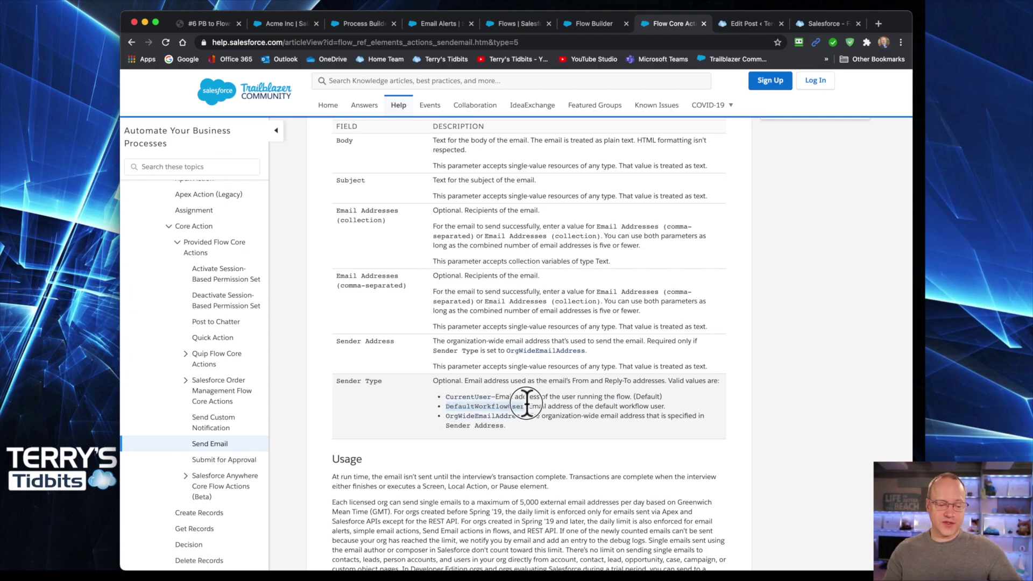
pyautogui.moveTo(446, 417); pyautogui.dragTo(527, 418)
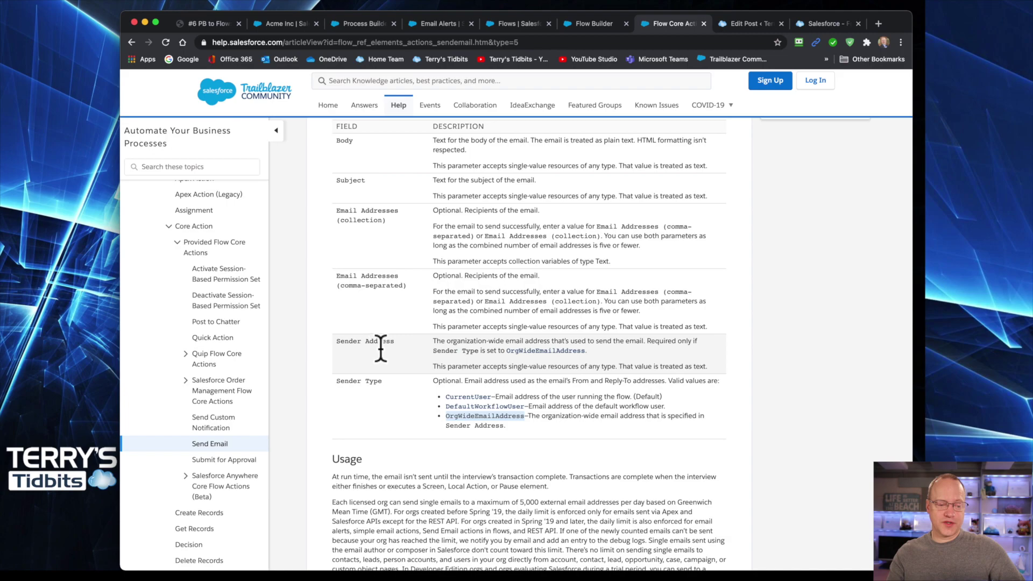
pyautogui.moveTo(434, 342); pyautogui.dragTo(586, 345)
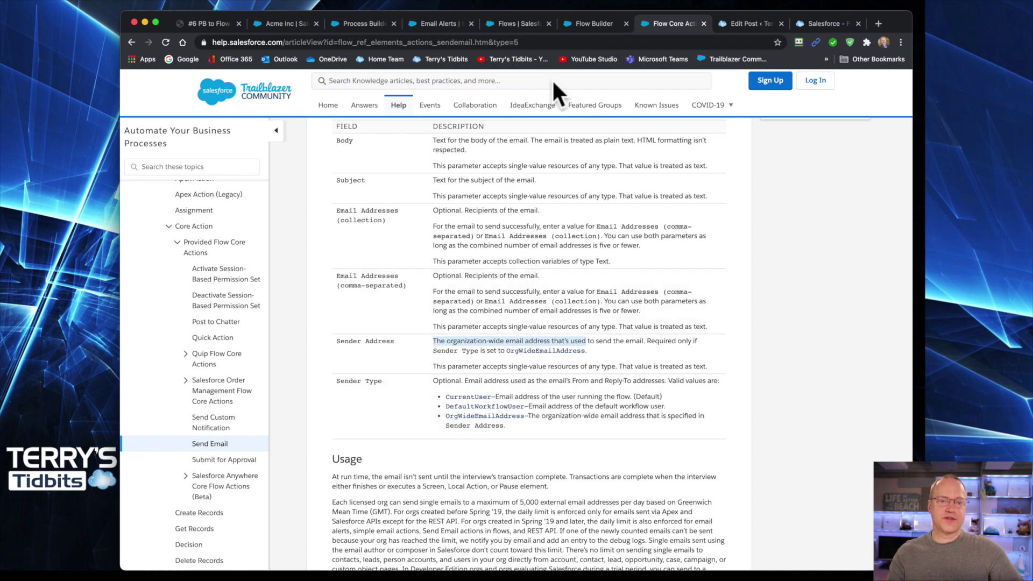
pyautogui.click(517, 25)
pyautogui.click(592, 23)
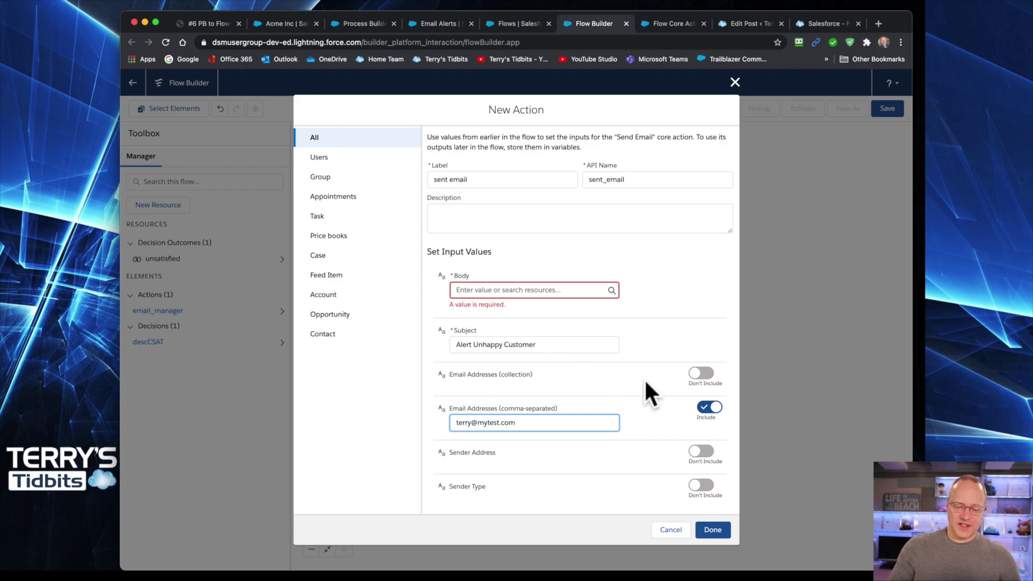
# - Cancel the unfinished Send Email action, leaving only email manager on the unsatisfied branch
pyautogui.click(671, 530)
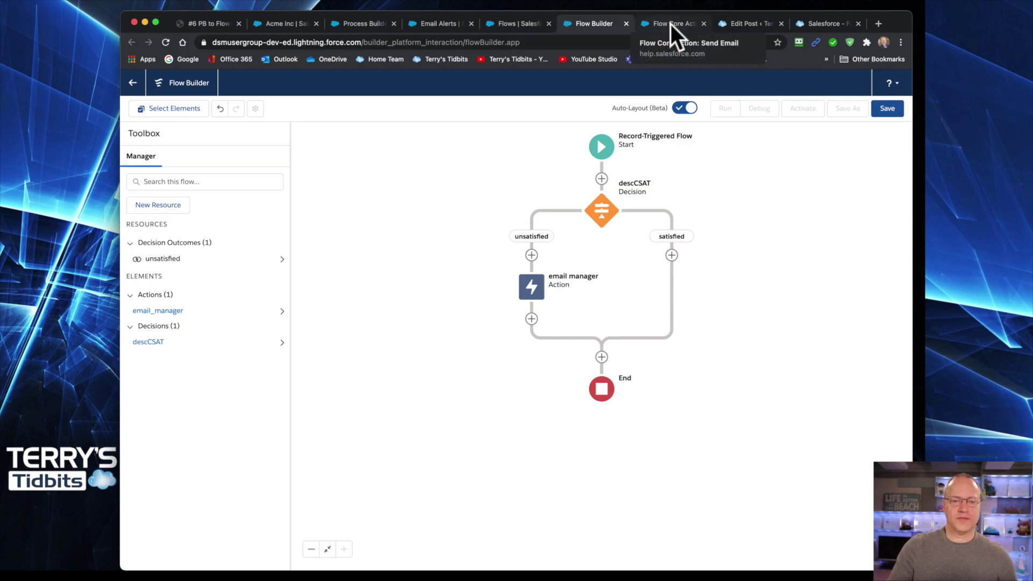
# - Preview the Email Alerts blog post and read its Send Email Action notes and conclusion
pyautogui.click(741, 22)
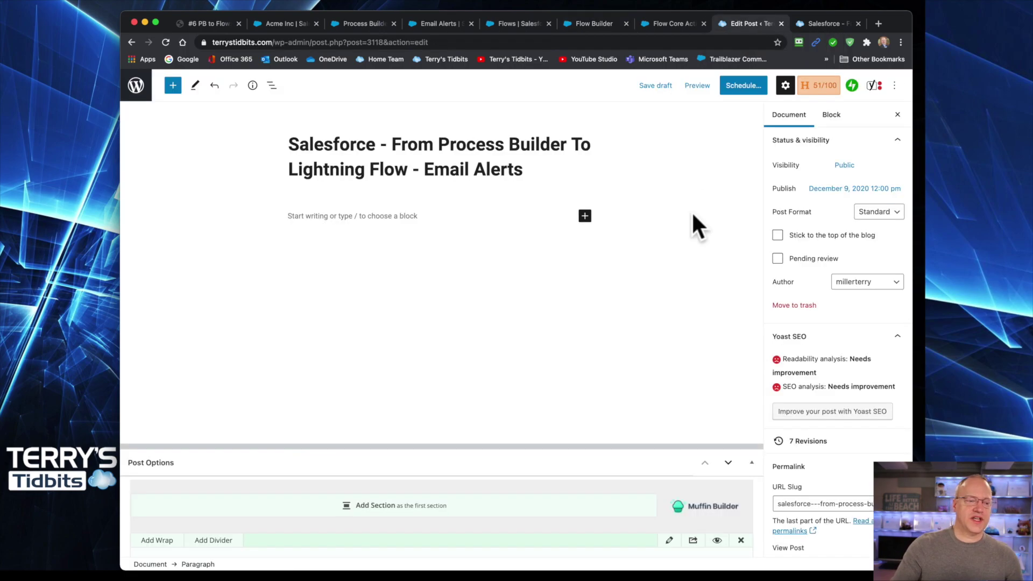
pyautogui.click(828, 23)
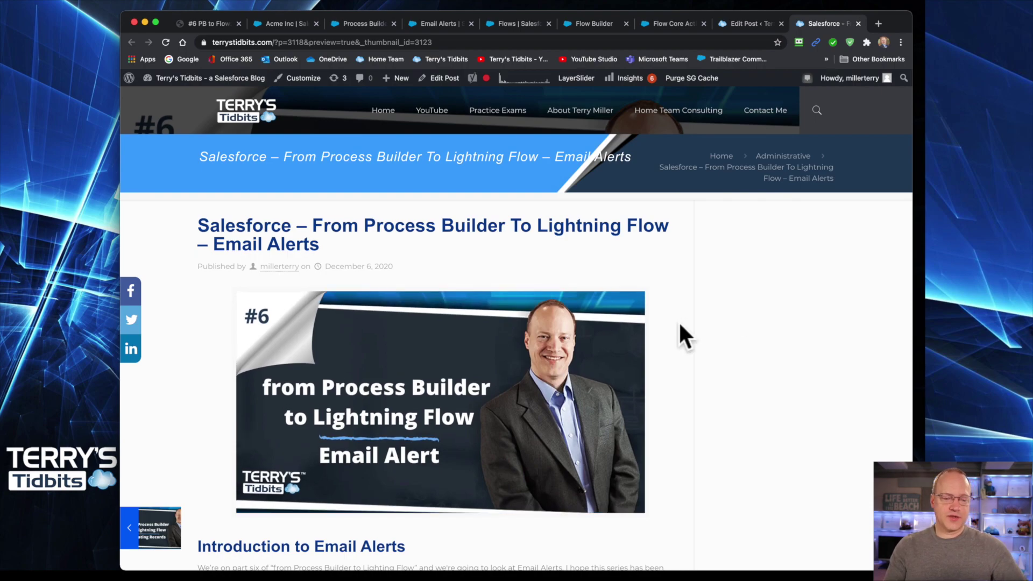
pyautogui.scroll(-8, 680, 322)
pyautogui.scroll(-12, 680, 326)
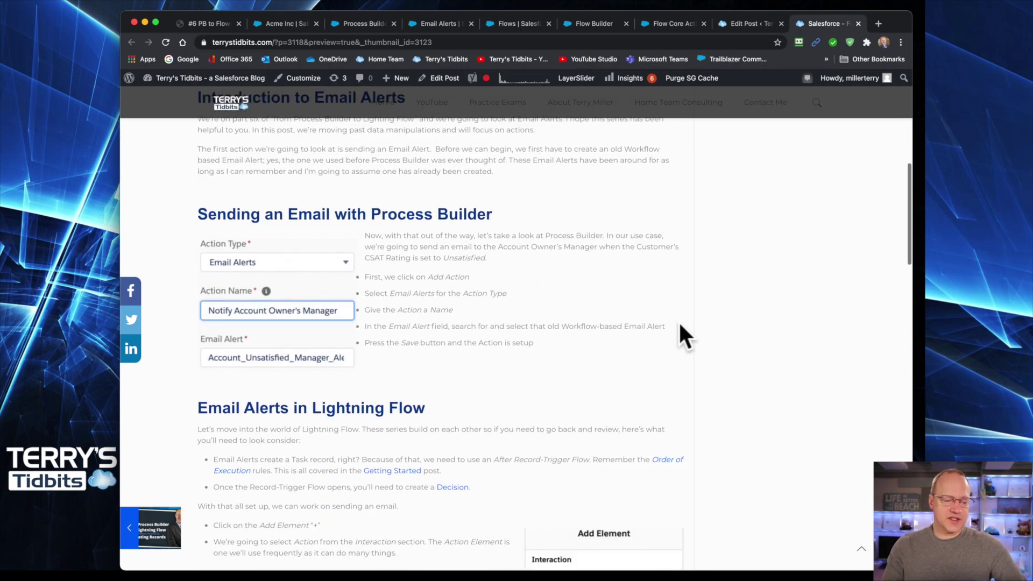
pyautogui.scroll(-5, 680, 326)
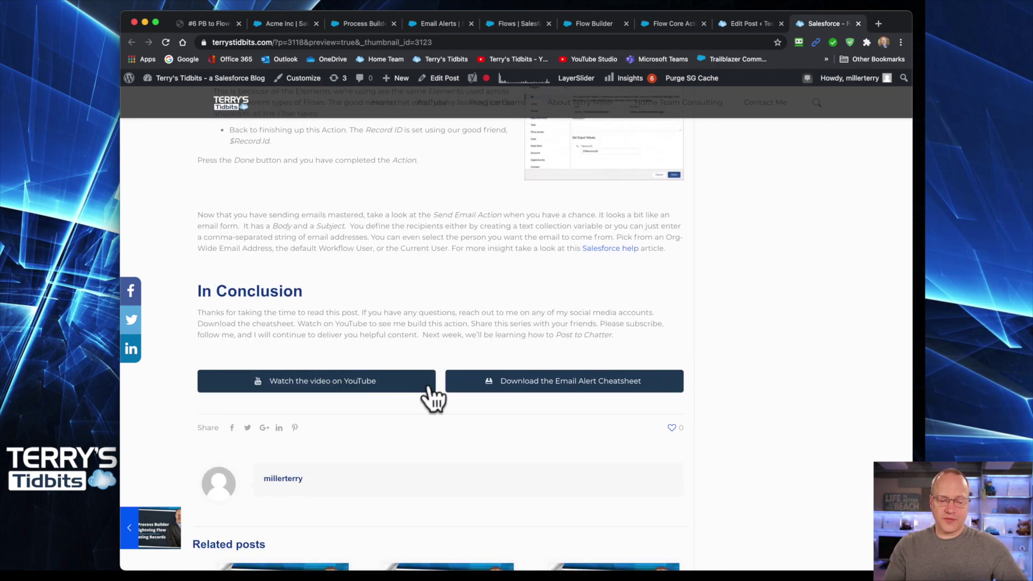
pyautogui.scroll(2, 715, 321)
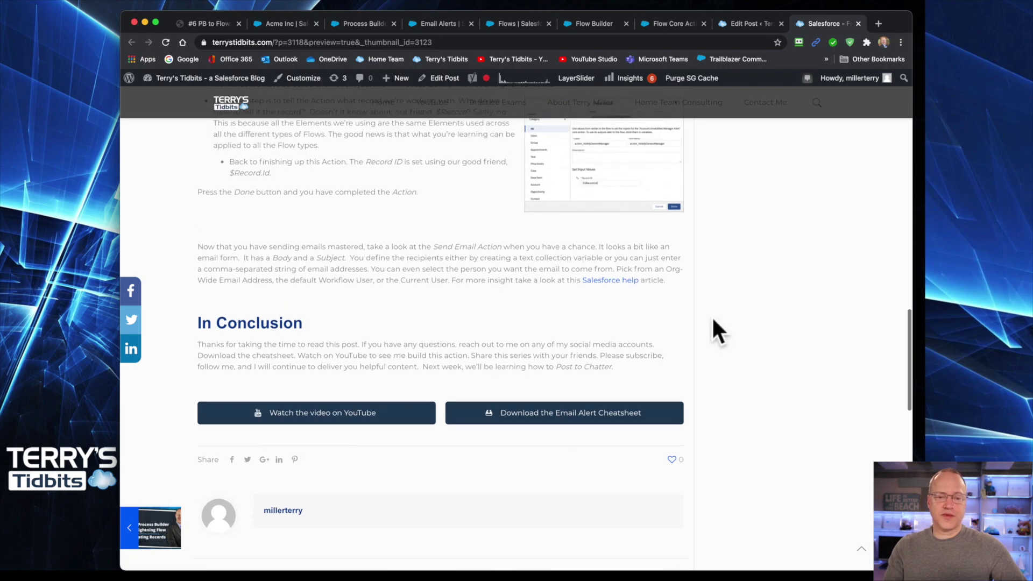